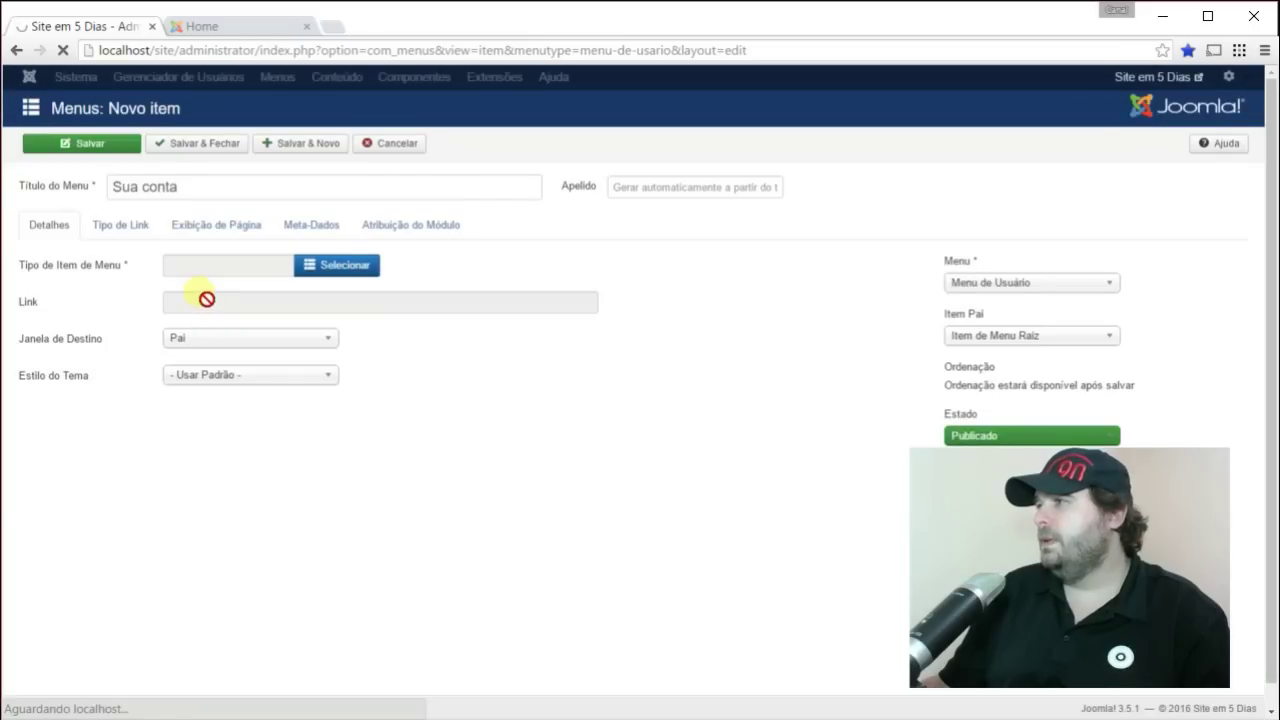
Set the Sua conta menu item's link to "#", then save and close the item
{"action": "left_click", "coordinate": [195, 308]}
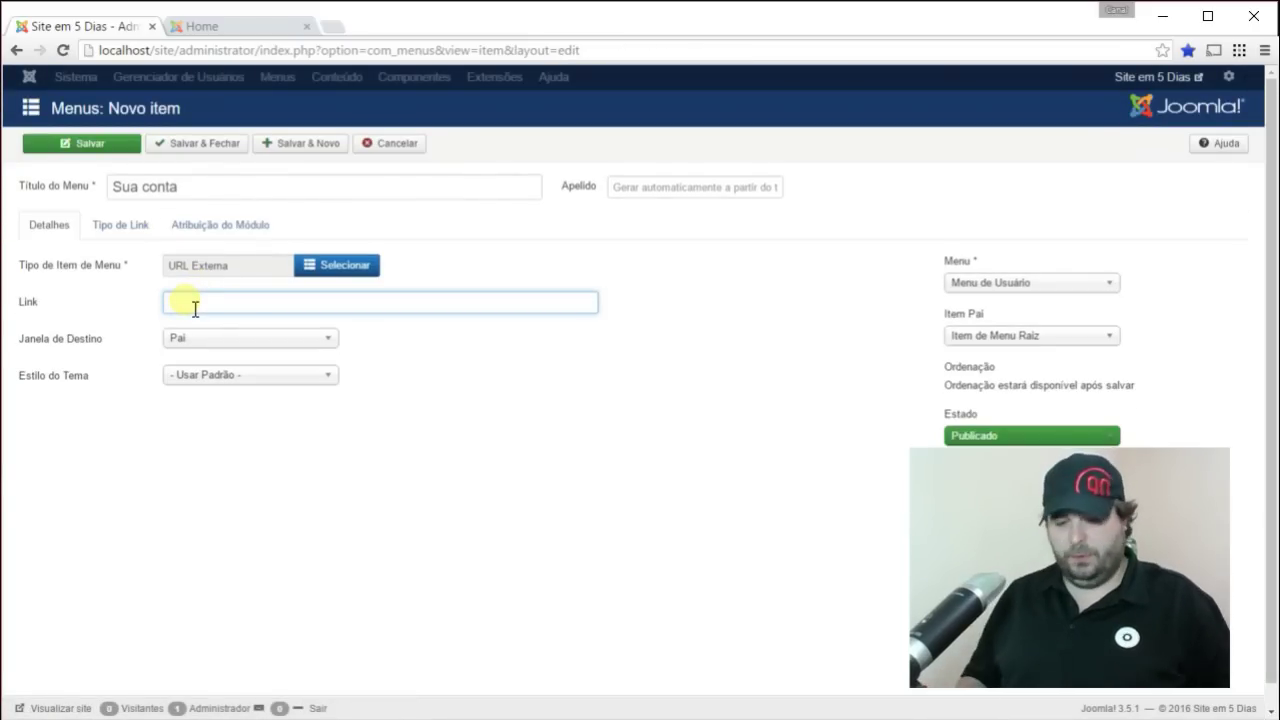
{"action": "type", "text": "#"}
{"action": "left_click", "coordinate": [385, 514]}
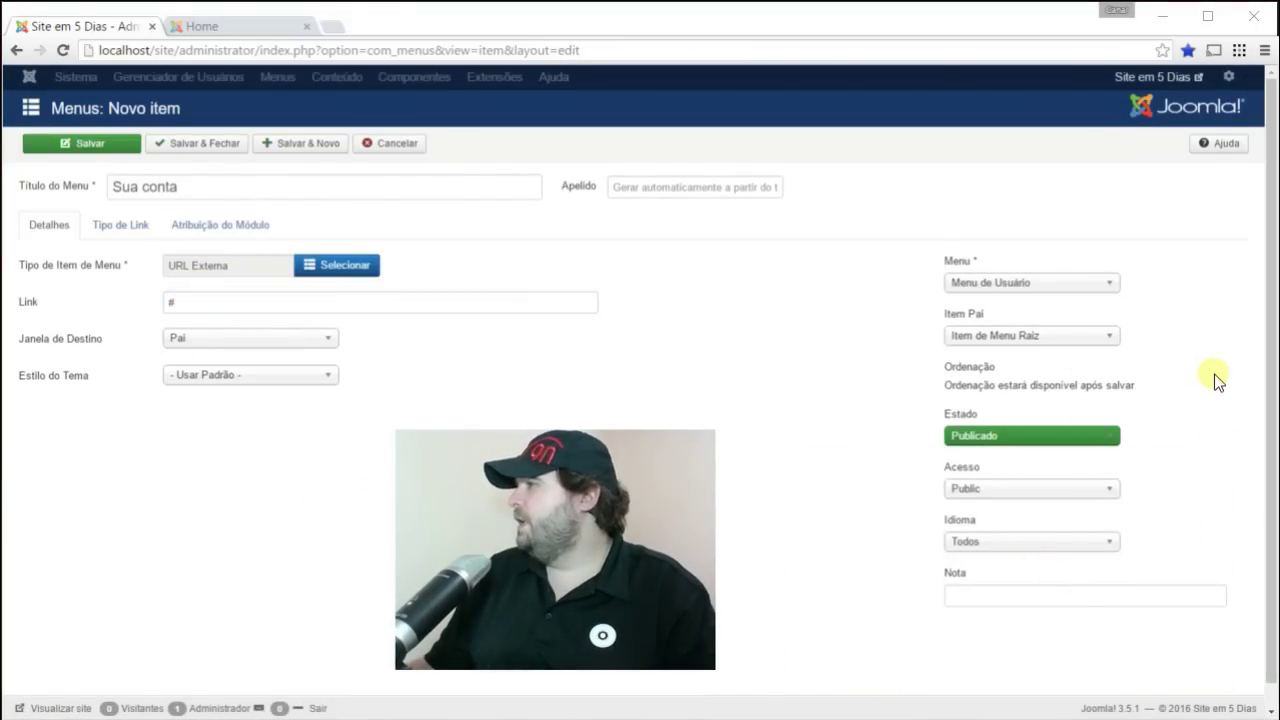
{"action": "left_click", "coordinate": [195, 150]}
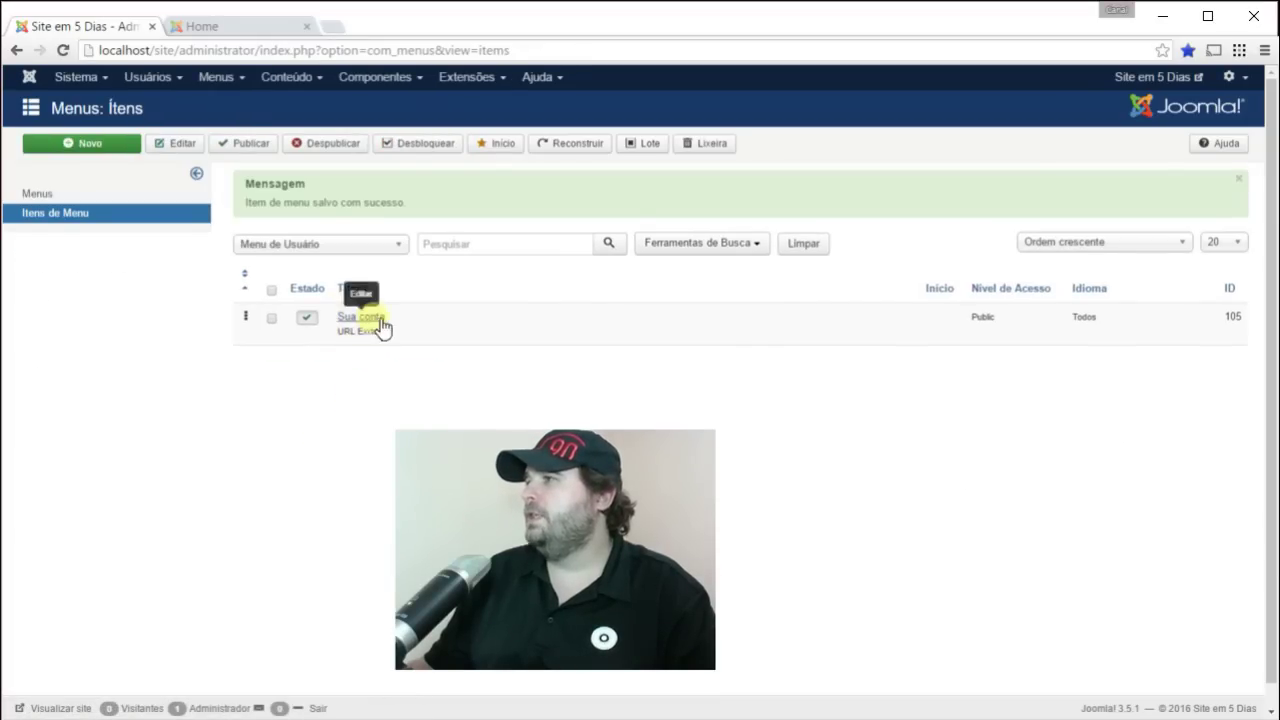
Reload the public site's Home page to check its menus, and return to the administrator area
{"action": "left_click", "coordinate": [214, 28]}
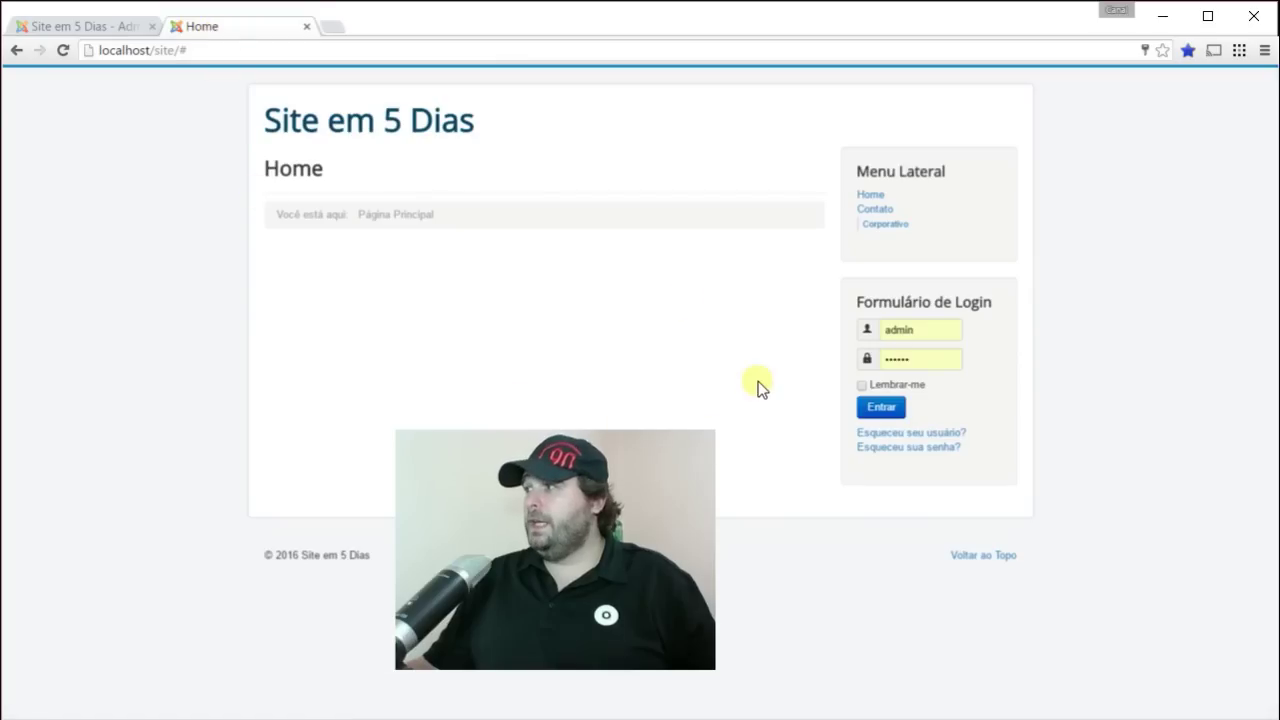
{"action": "key", "text": "F5"}
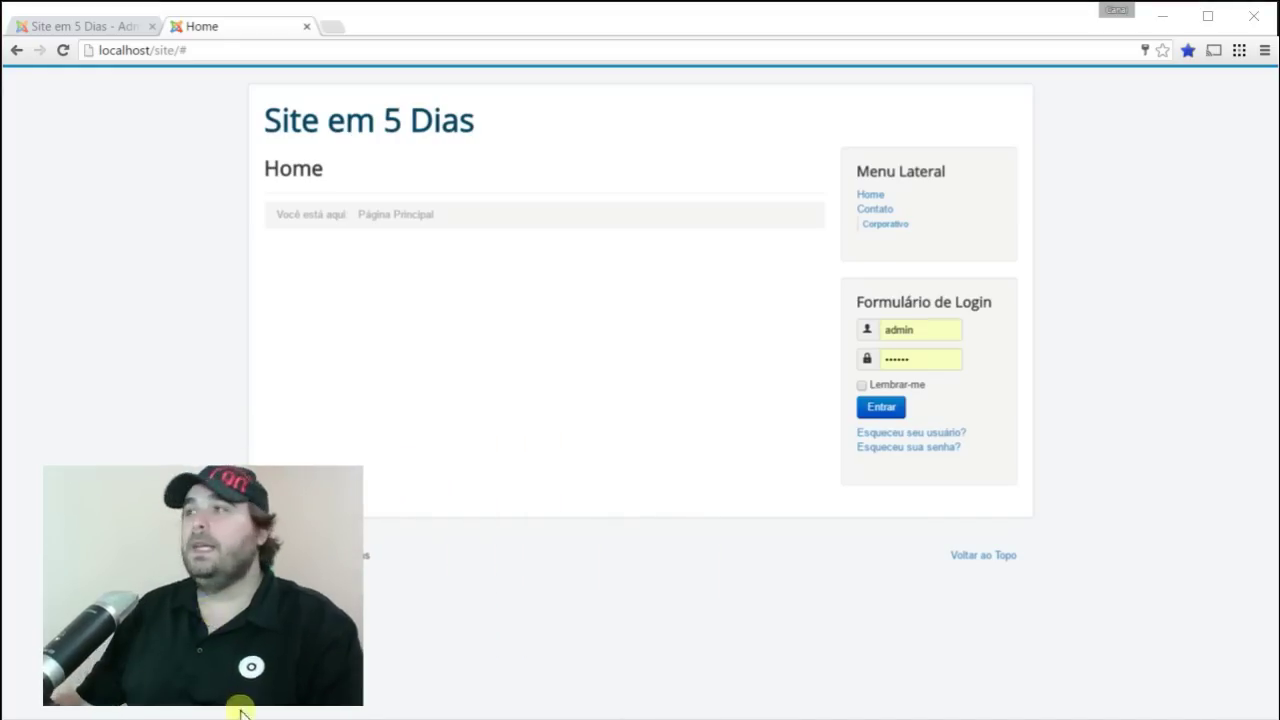
{"action": "left_click", "coordinate": [86, 26]}
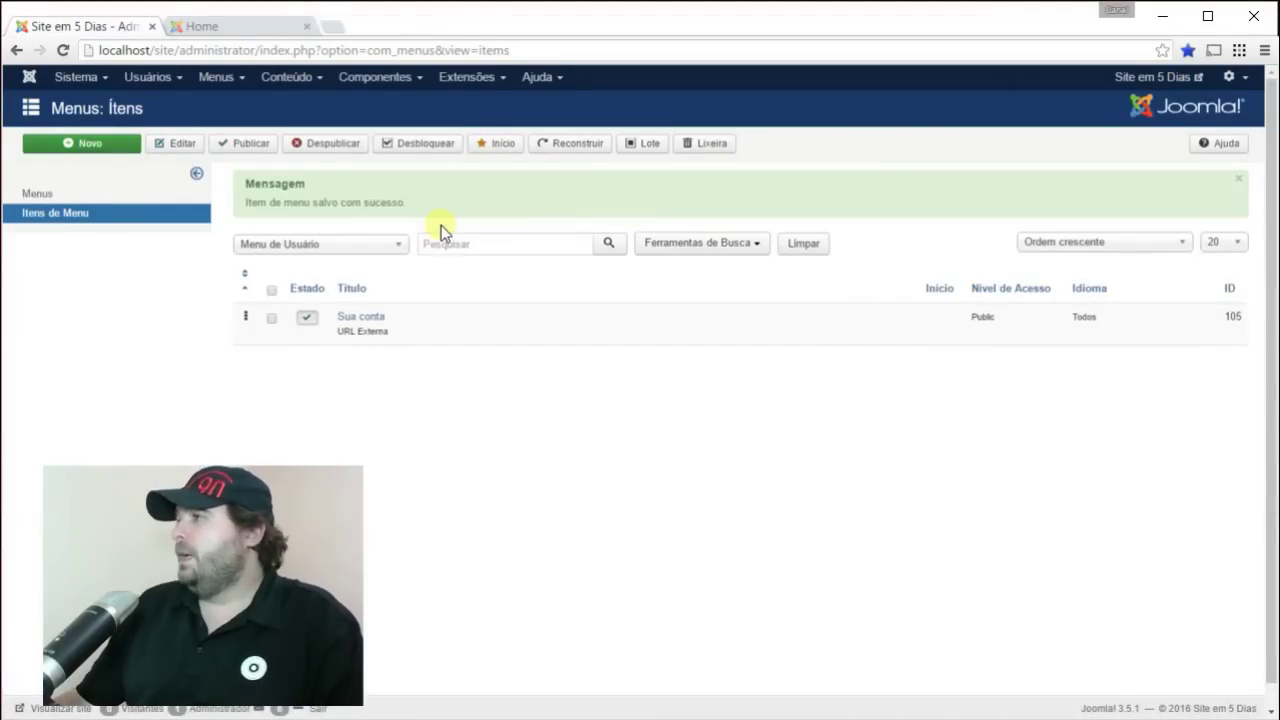
Start a new site module of the type Menu from the module manager
{"action": "left_click", "coordinate": [466, 84]}
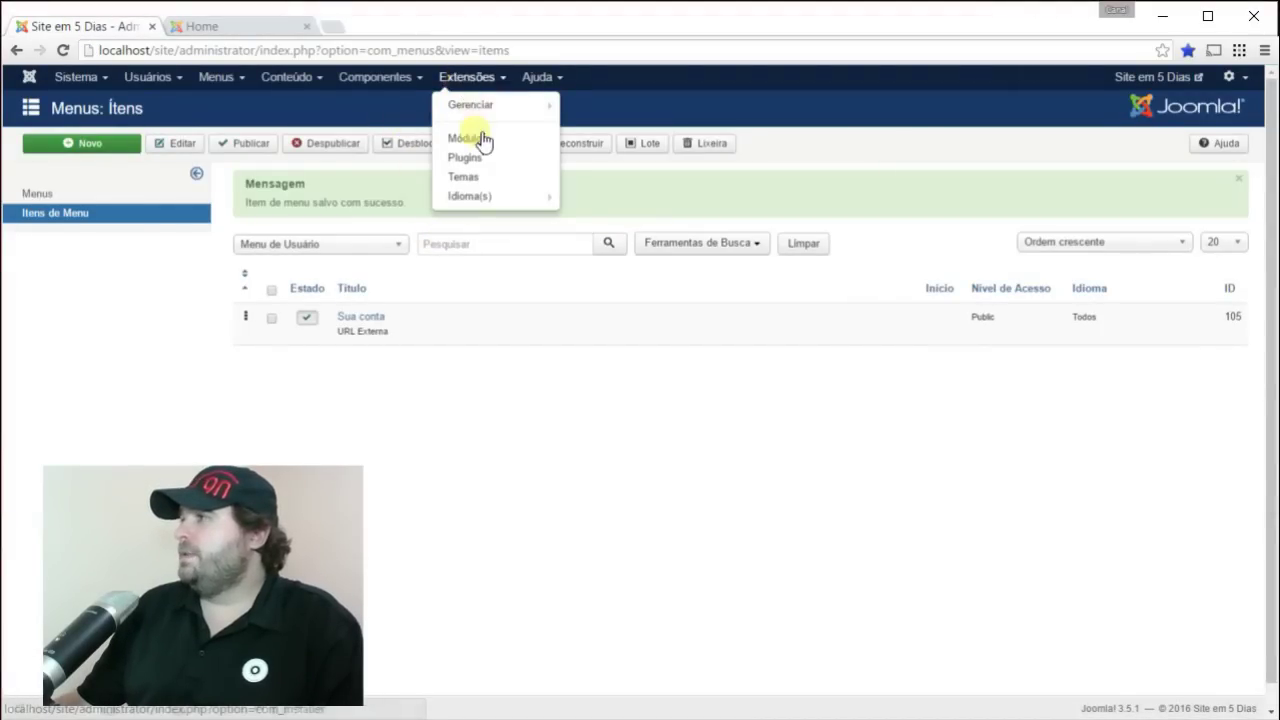
{"action": "left_click", "coordinate": [480, 139]}
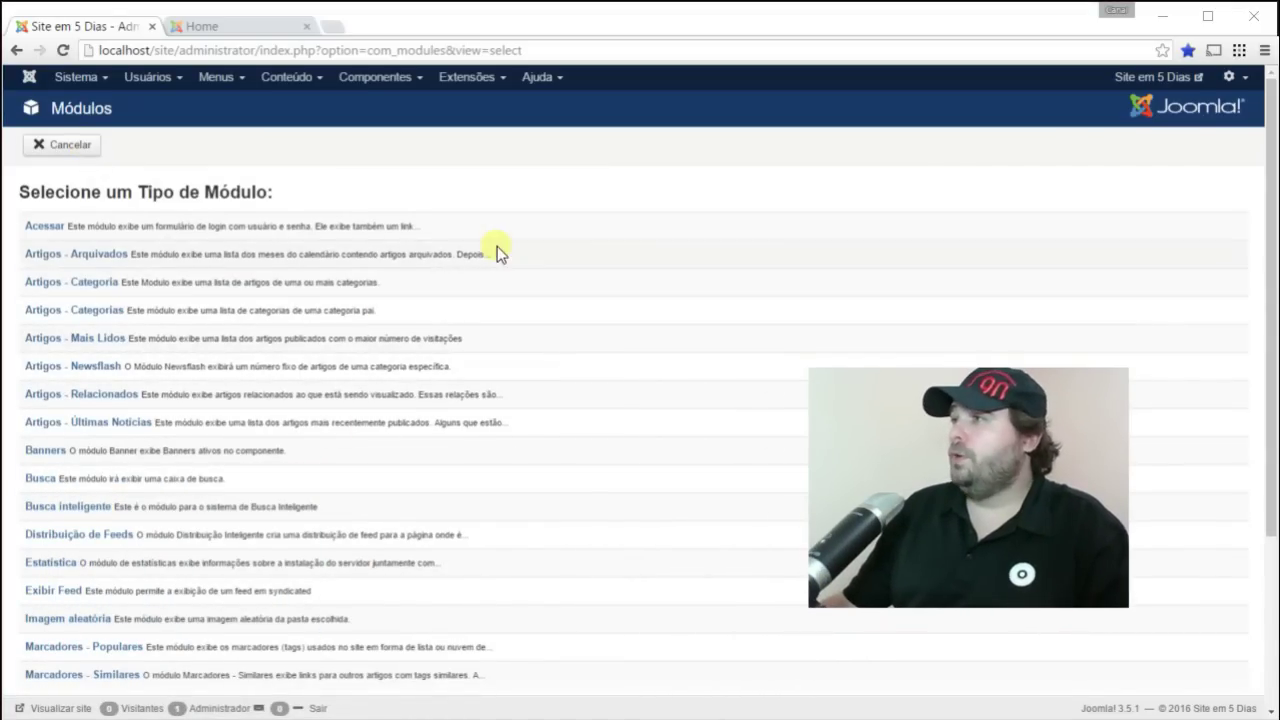
{"action": "scroll", "coordinate": [411, 270], "scroll_direction": "down", "scroll_amount": 3}
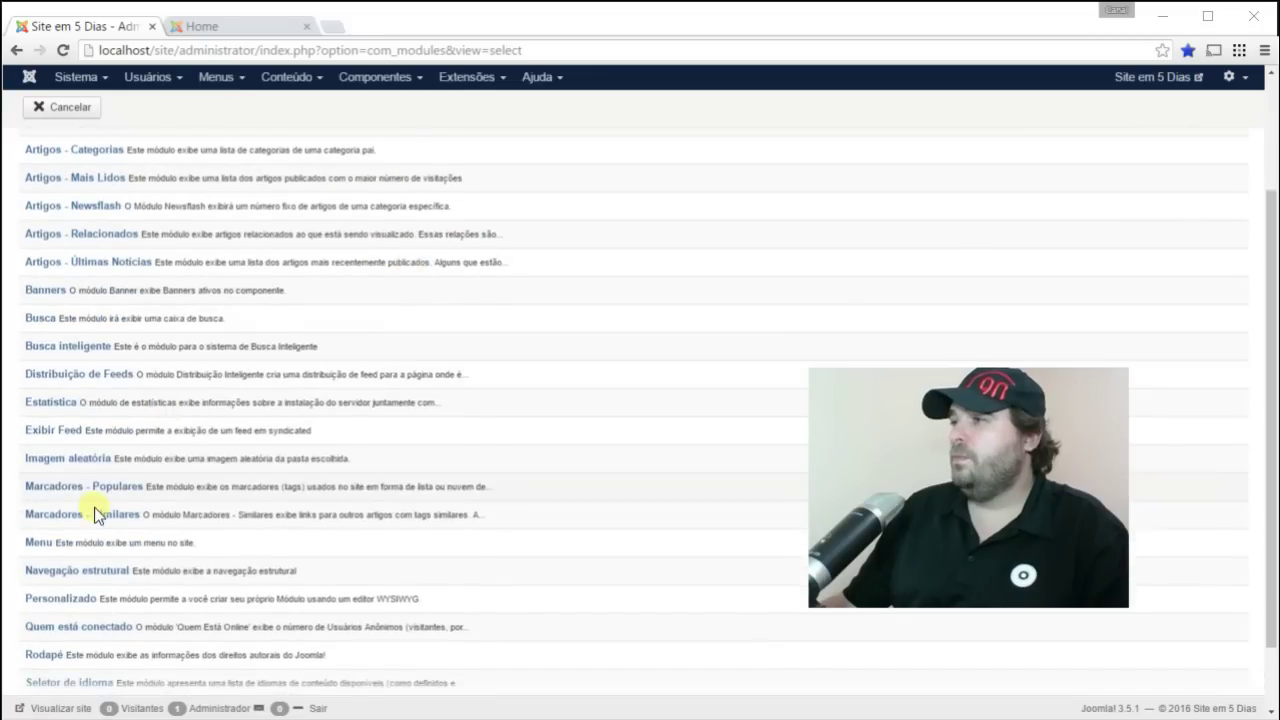
{"action": "left_click", "coordinate": [46, 552]}
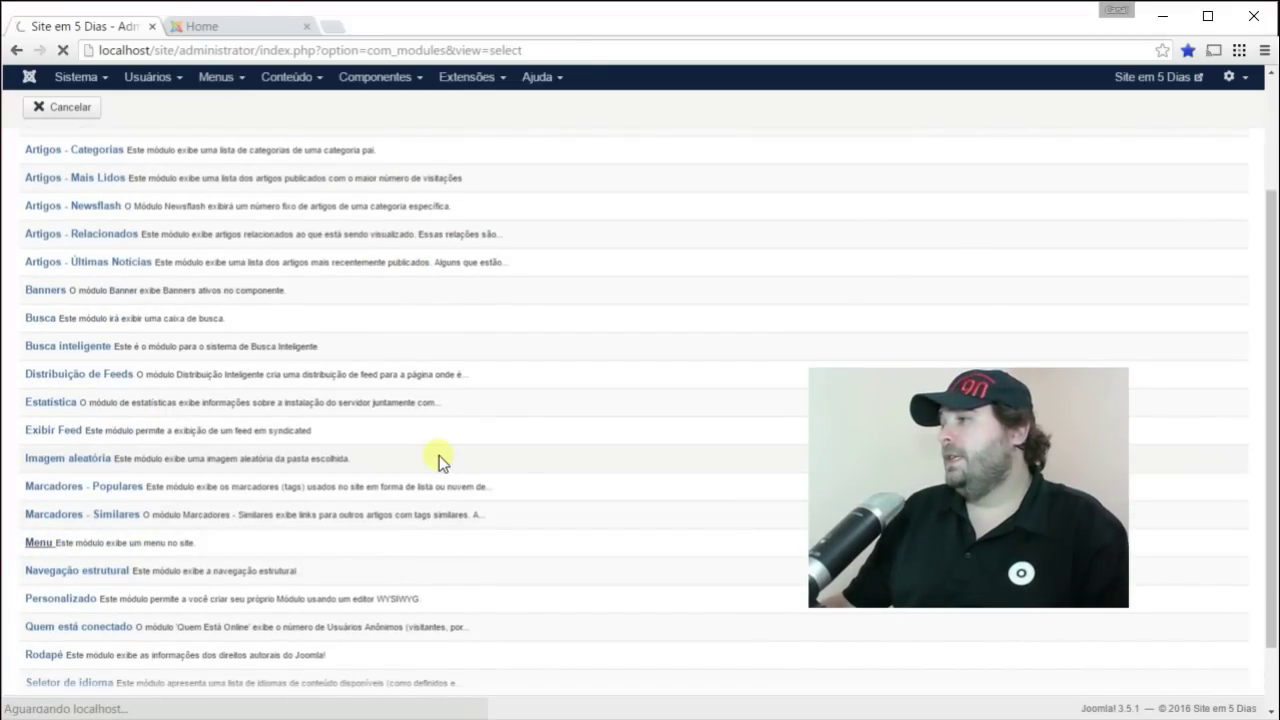
Title the module "Menu do Usuário" and select Menu de Usuário as the menu it displays
{"action": "left_click", "coordinate": [112, 190]}
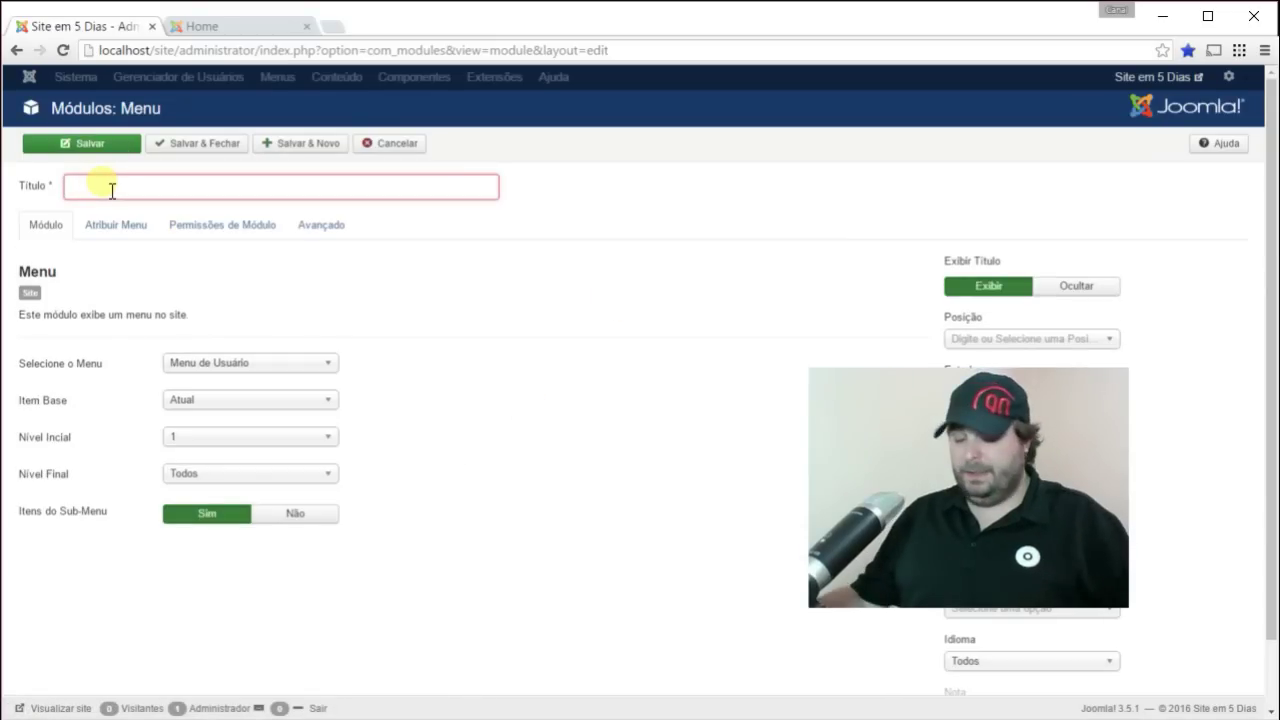
{"action": "type", "text": "Menu do U"}
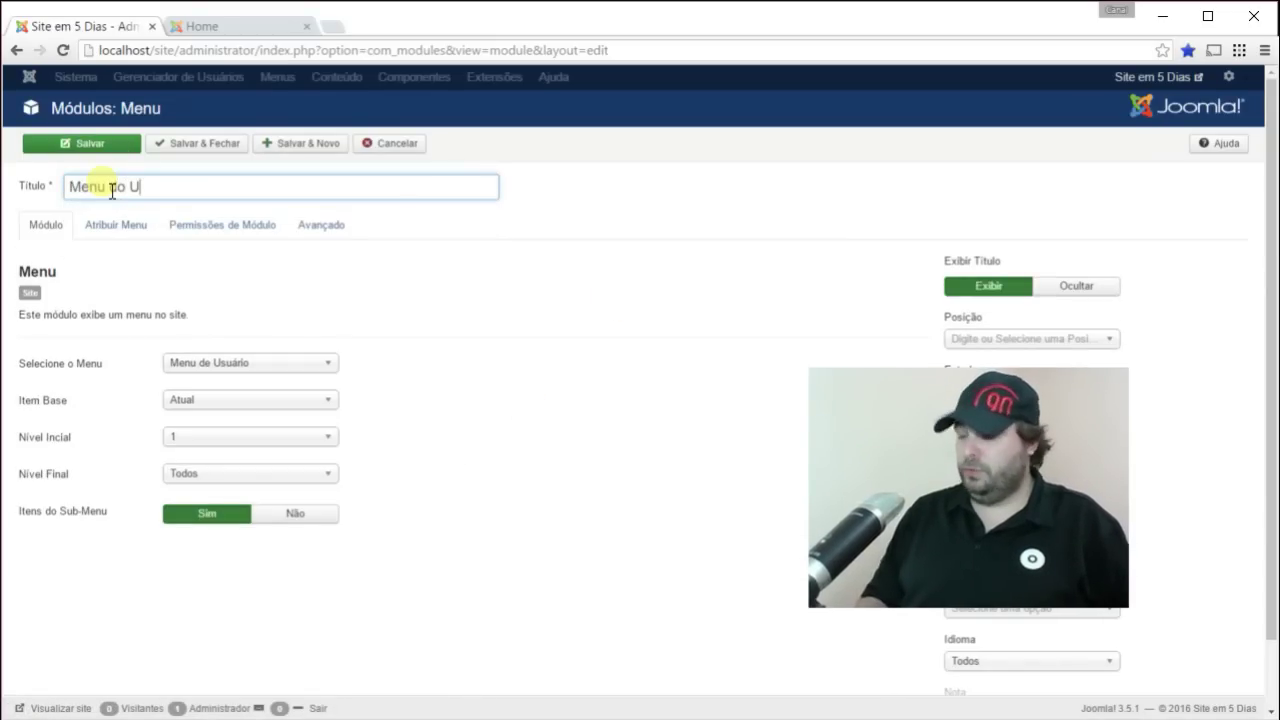
{"action": "type", "text": "suário"}
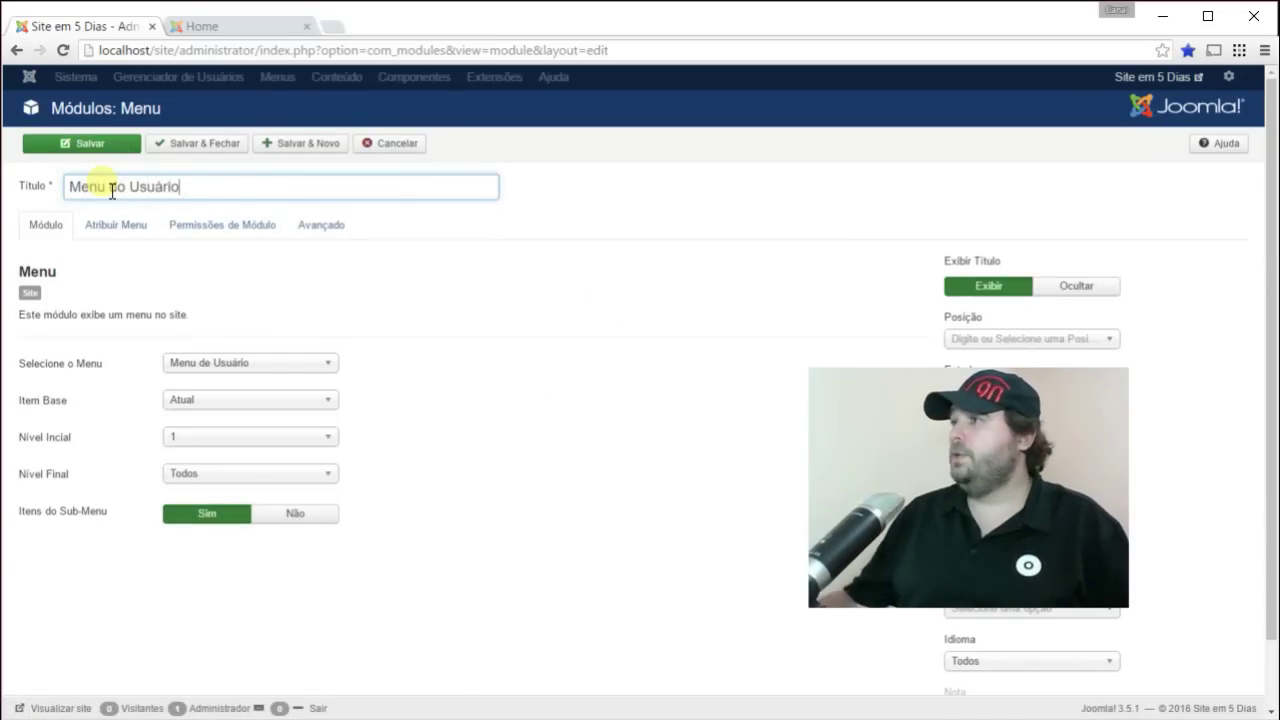
{"action": "left_click", "coordinate": [262, 268]}
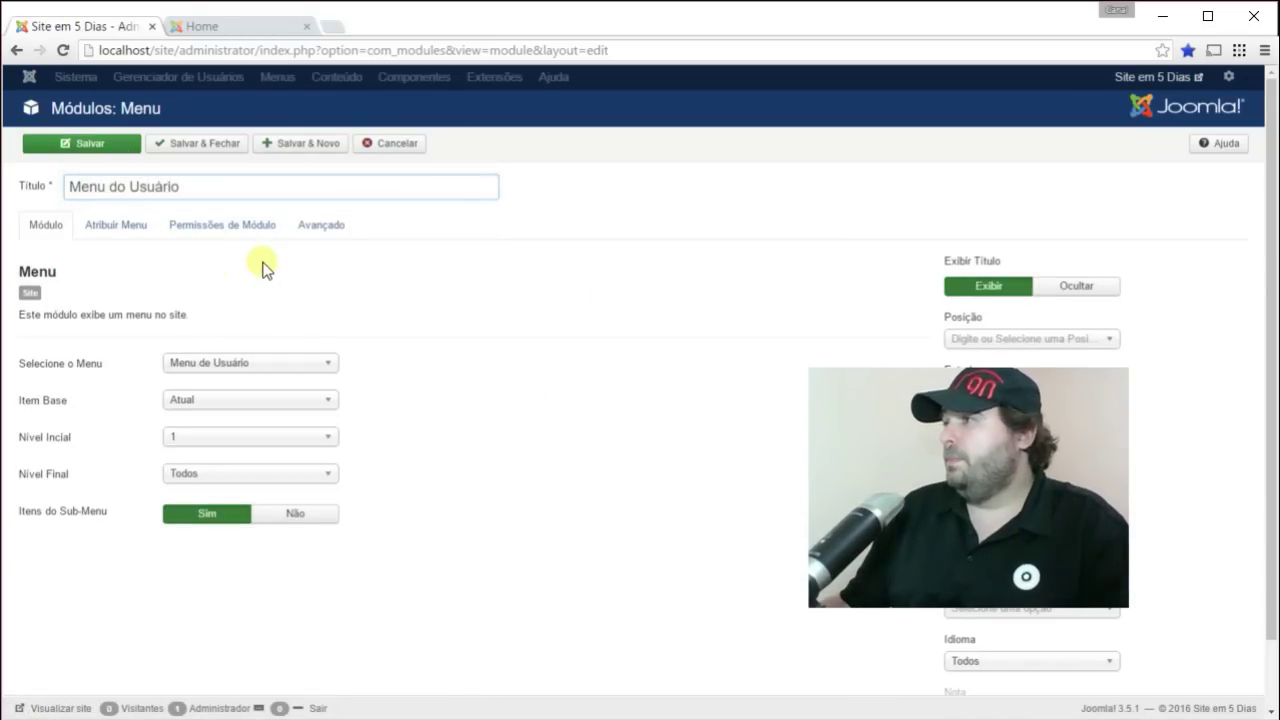
{"action": "left_click", "coordinate": [287, 363]}
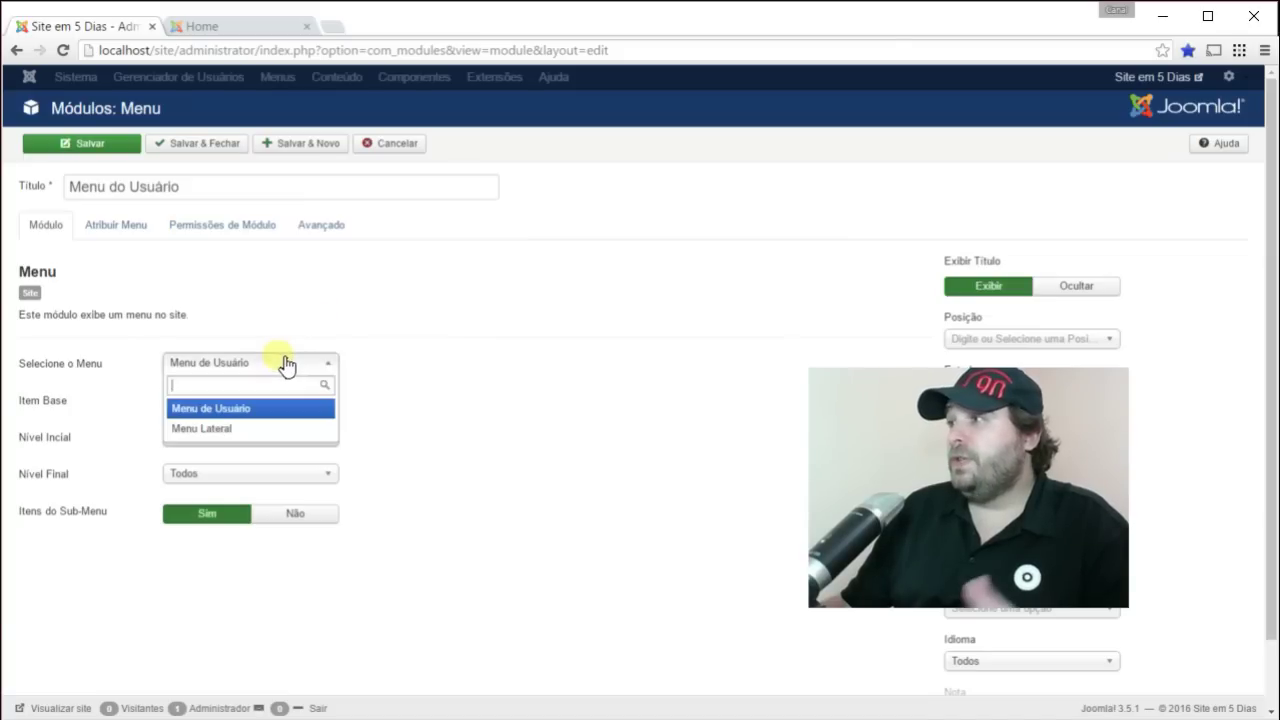
{"action": "left_click", "coordinate": [235, 410]}
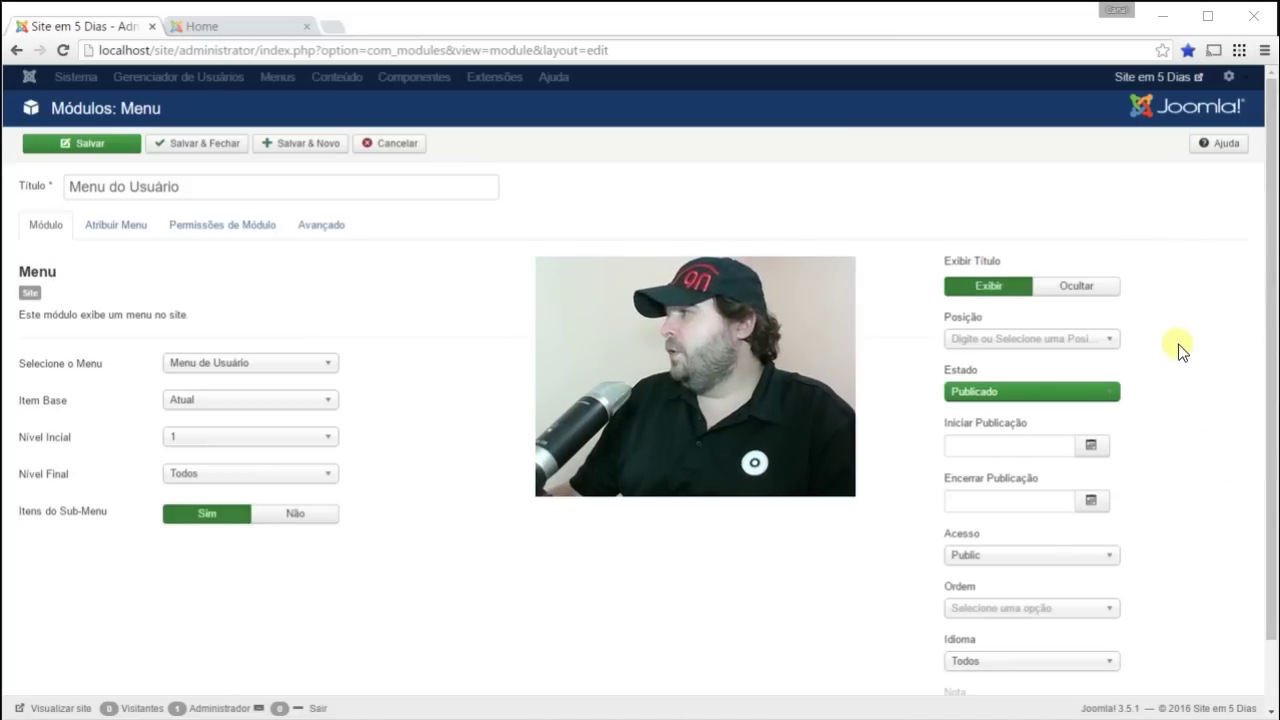
Search the module positions for "position-7" and assign Protostar's Direita [position-7]
{"action": "left_click", "coordinate": [1053, 340]}
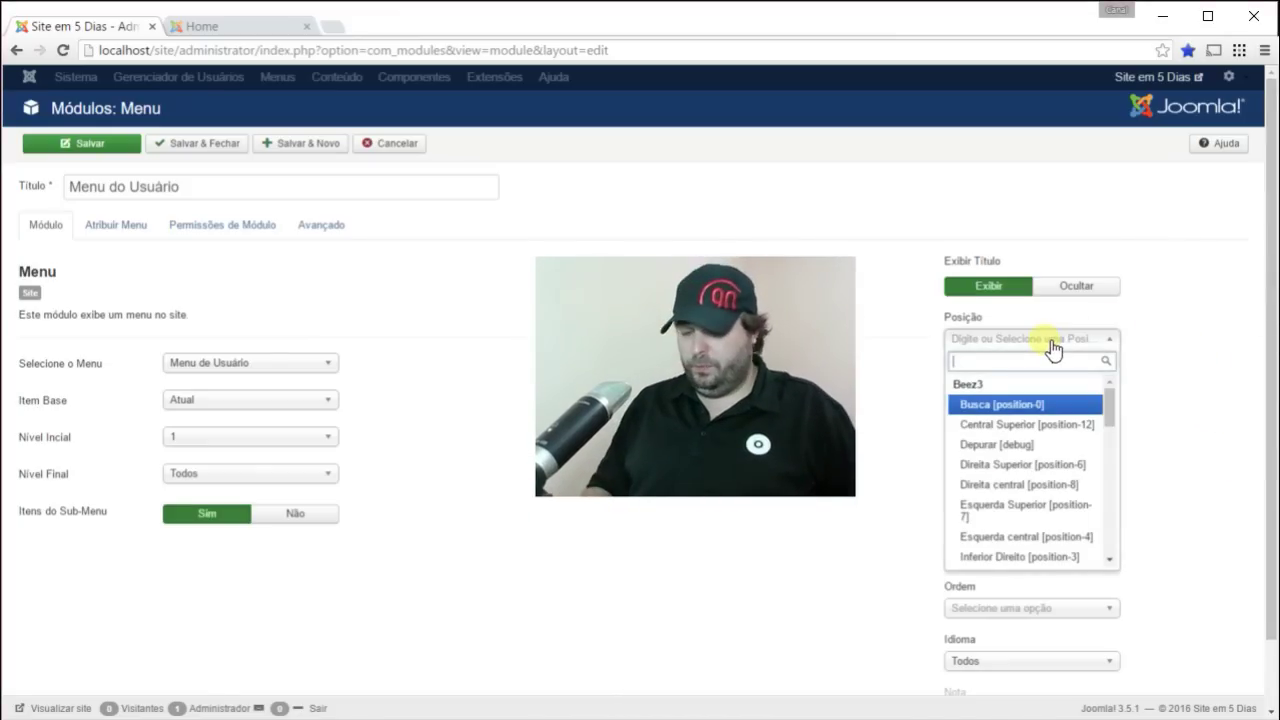
{"action": "type", "text": "postrio"}
{"action": "key", "text": "BackSpace"}
{"action": "key", "text": "BackSpace"}
{"action": "key", "text": "BackSpace"}
{"action": "key", "text": "BackSpace"}
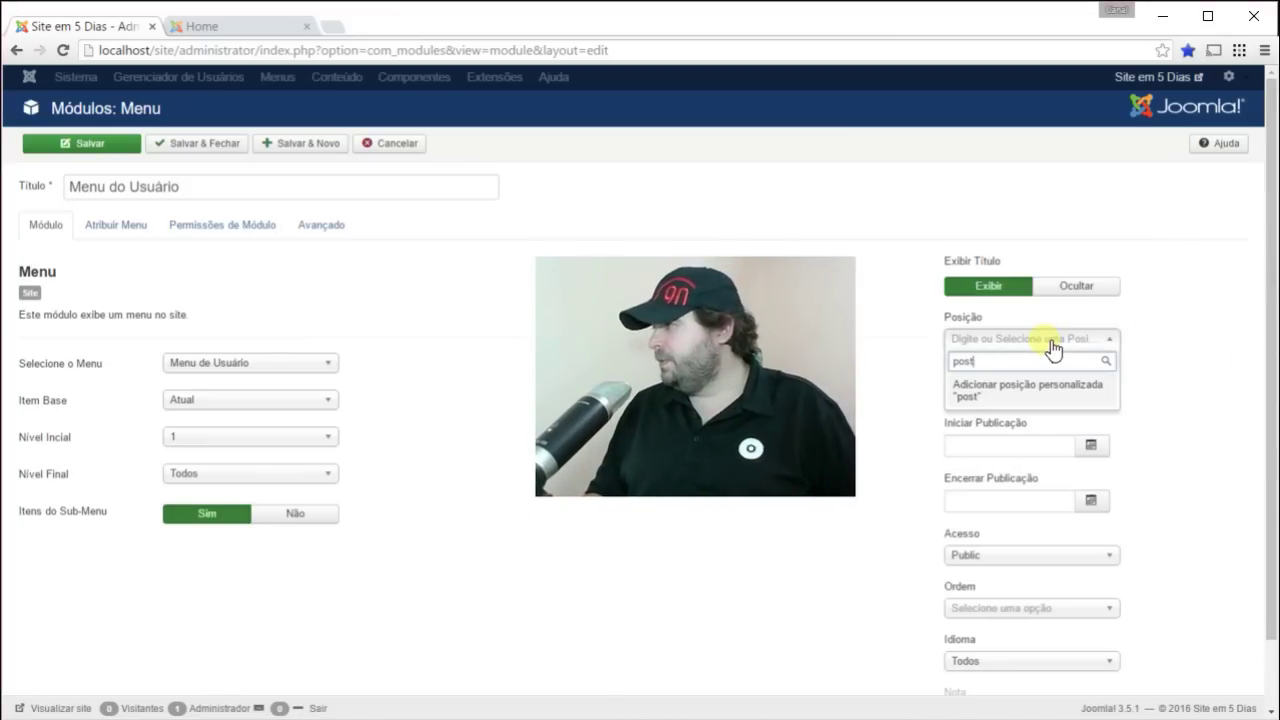
{"action": "type", "text": "ition"}
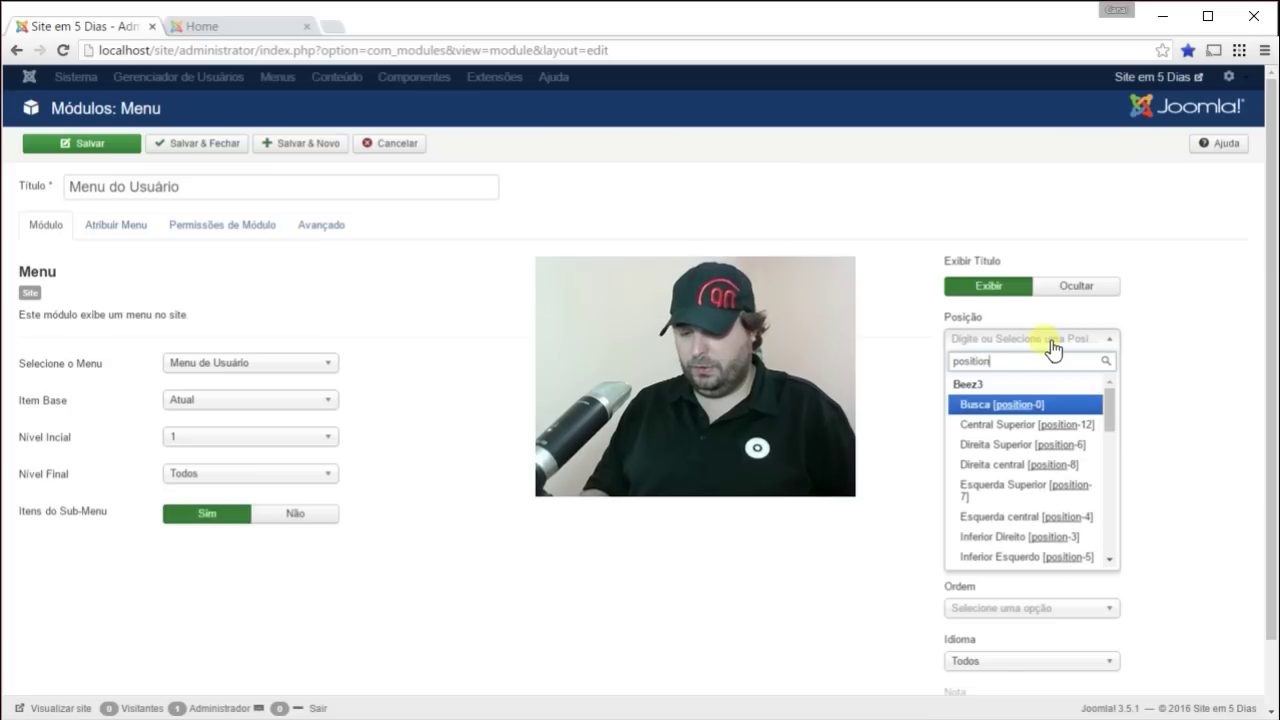
{"action": "type", "text": "-7"}
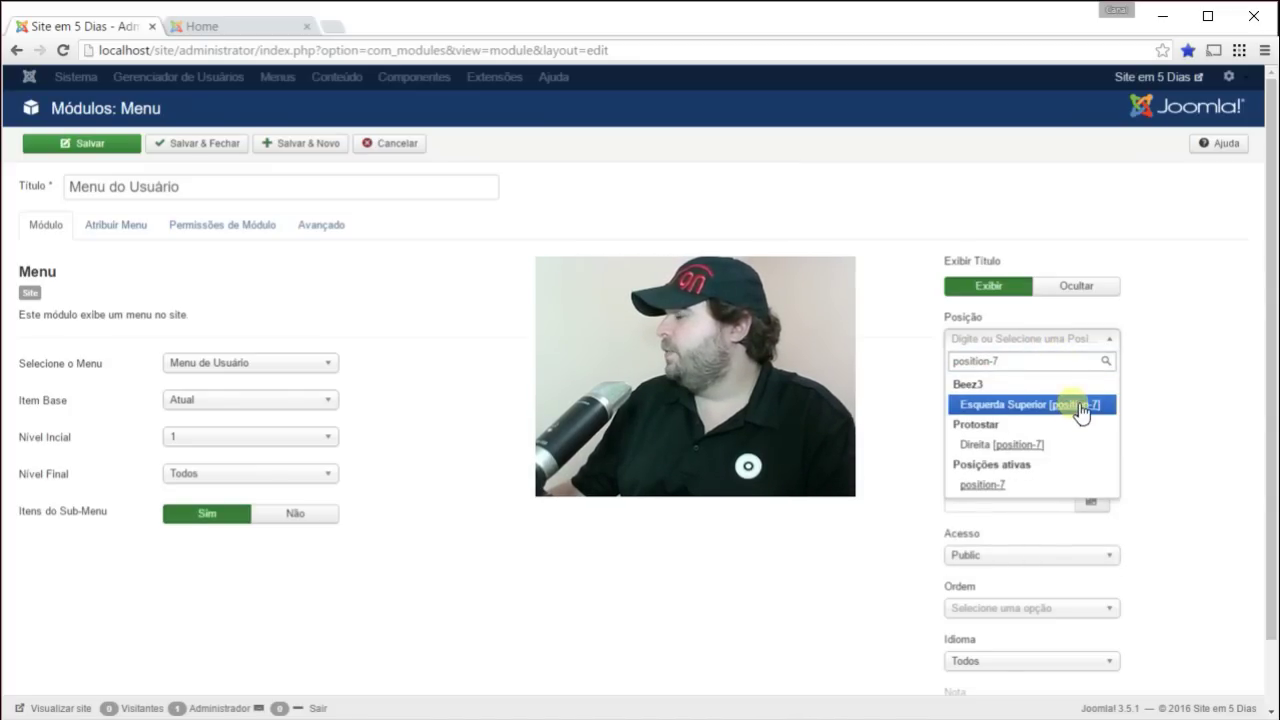
{"action": "left_click", "coordinate": [1045, 450]}
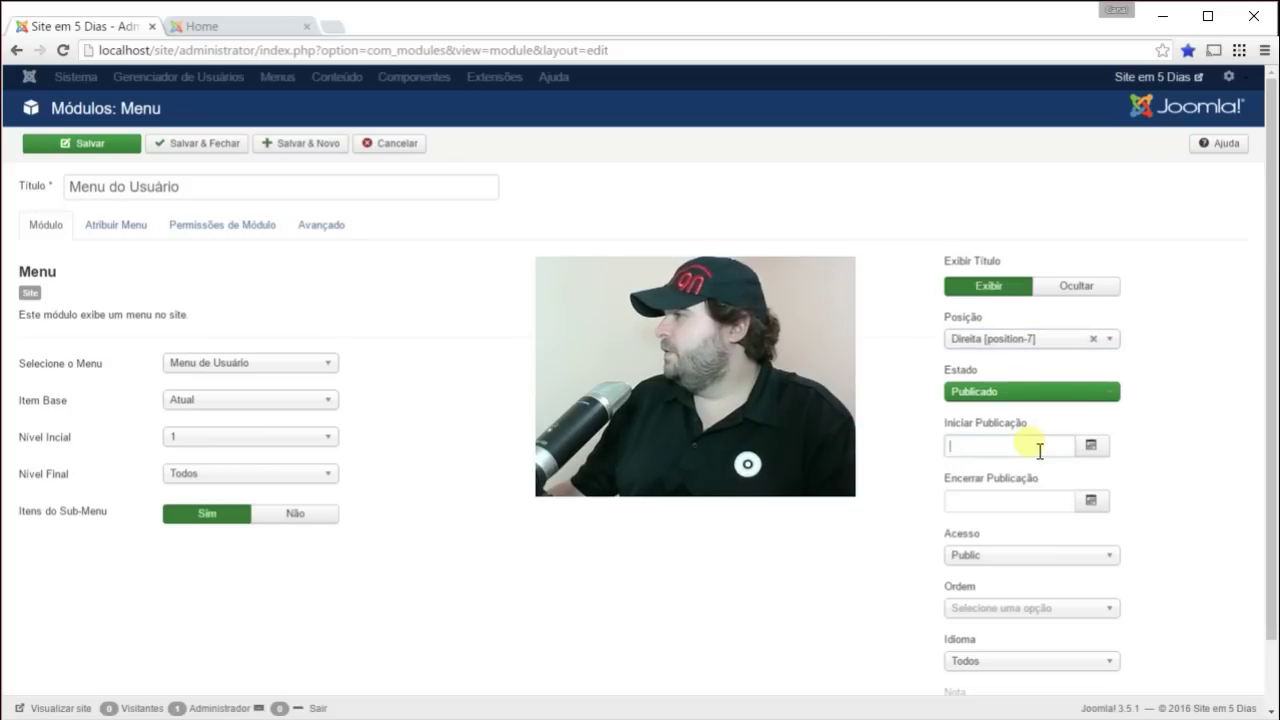
Change the module's position to Beez3's Esquerda Superior [position-7]
{"action": "left_click", "coordinate": [1106, 340]}
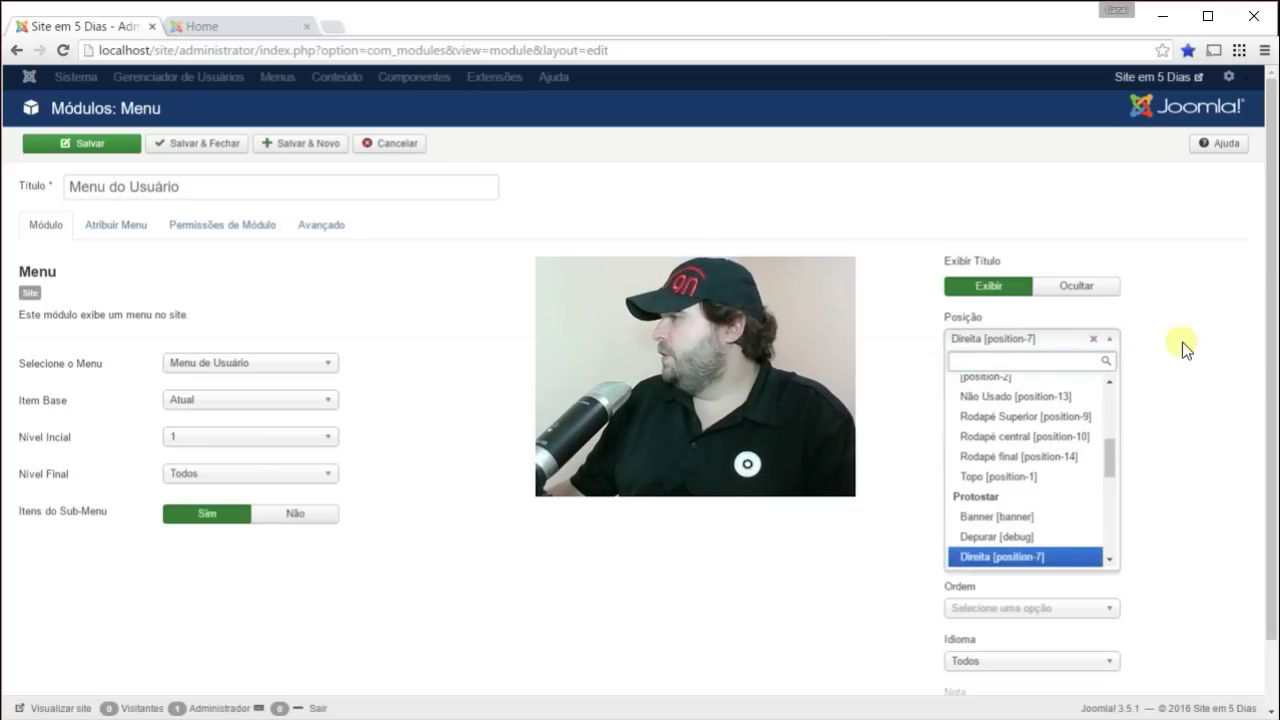
{"action": "scroll", "coordinate": [1086, 480], "scroll_direction": "up", "scroll_amount": 5}
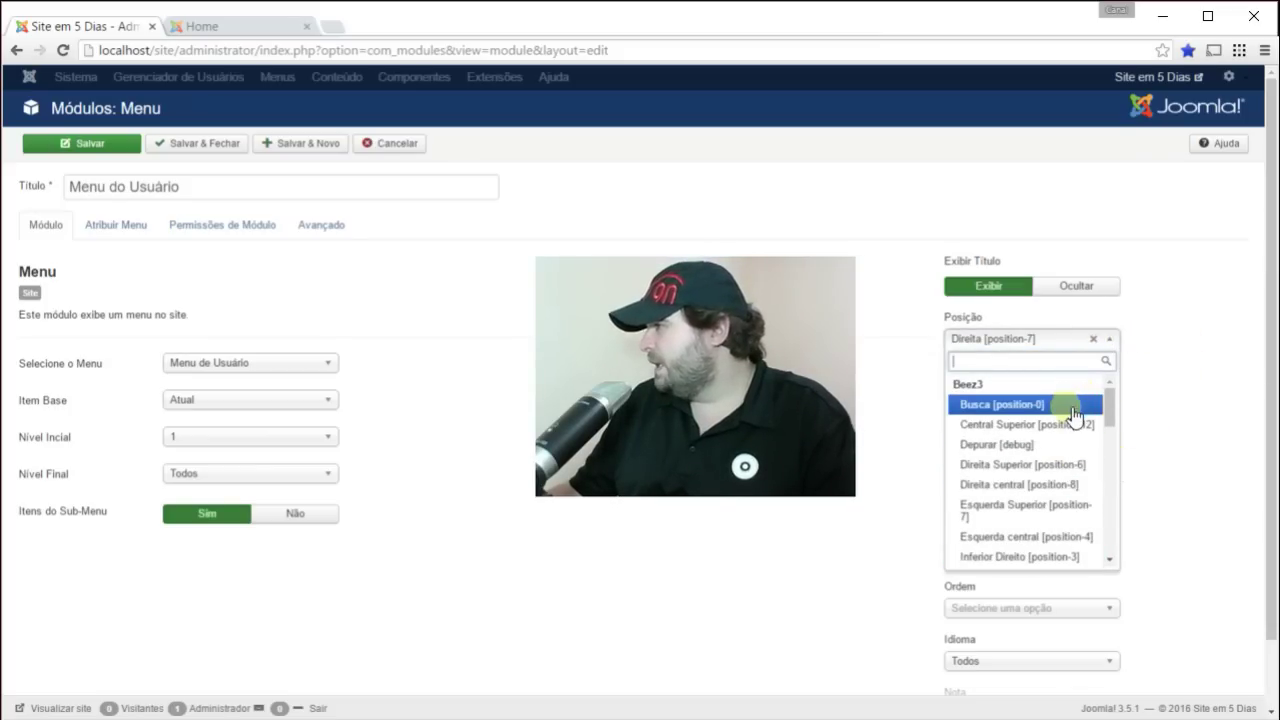
{"action": "scroll", "coordinate": [990, 420], "scroll_direction": "down", "scroll_amount": 8}
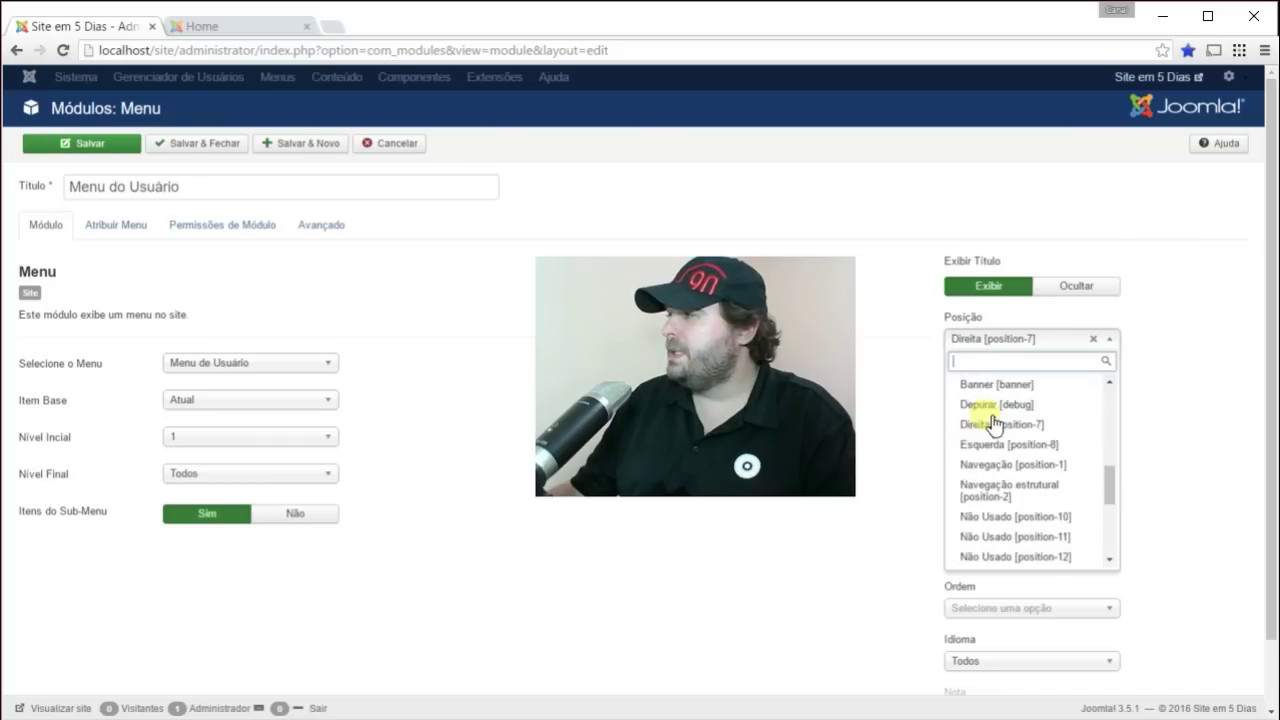
{"action": "scroll", "coordinate": [993, 424], "scroll_direction": "up", "scroll_amount": 8}
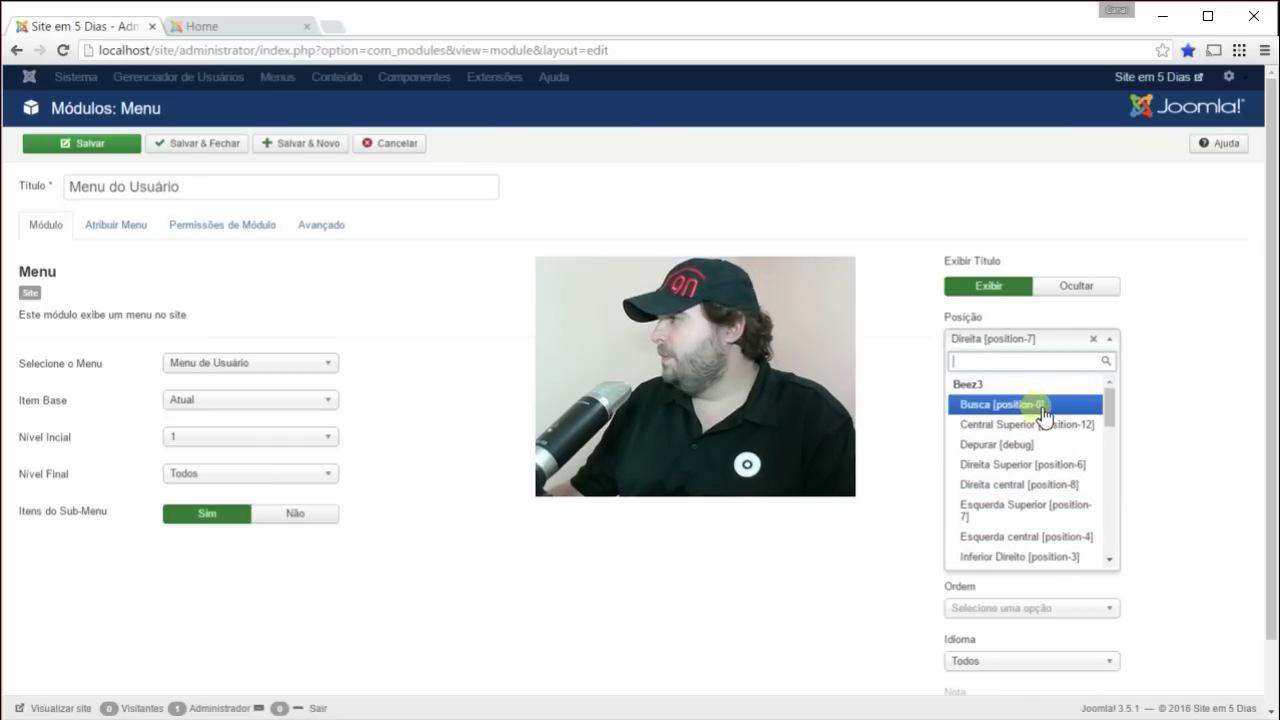
{"action": "left_click", "coordinate": [1040, 514]}
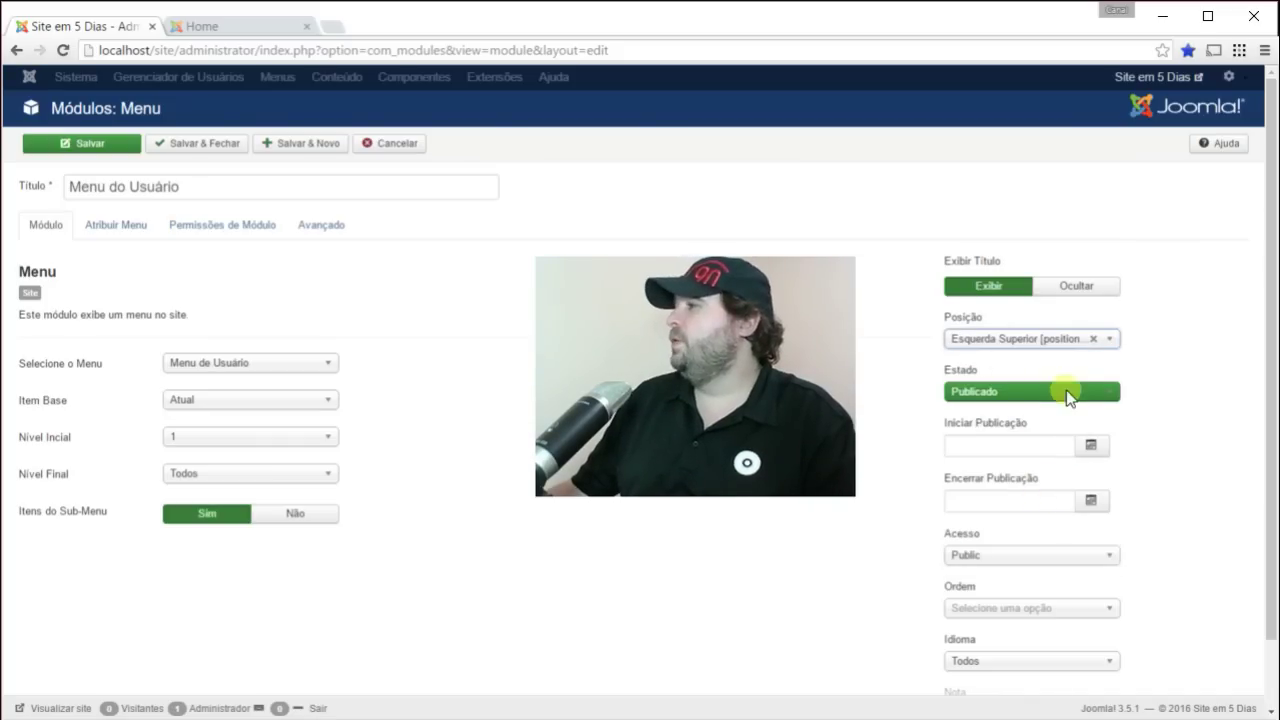
{"action": "left_click", "coordinate": [1034, 342]}
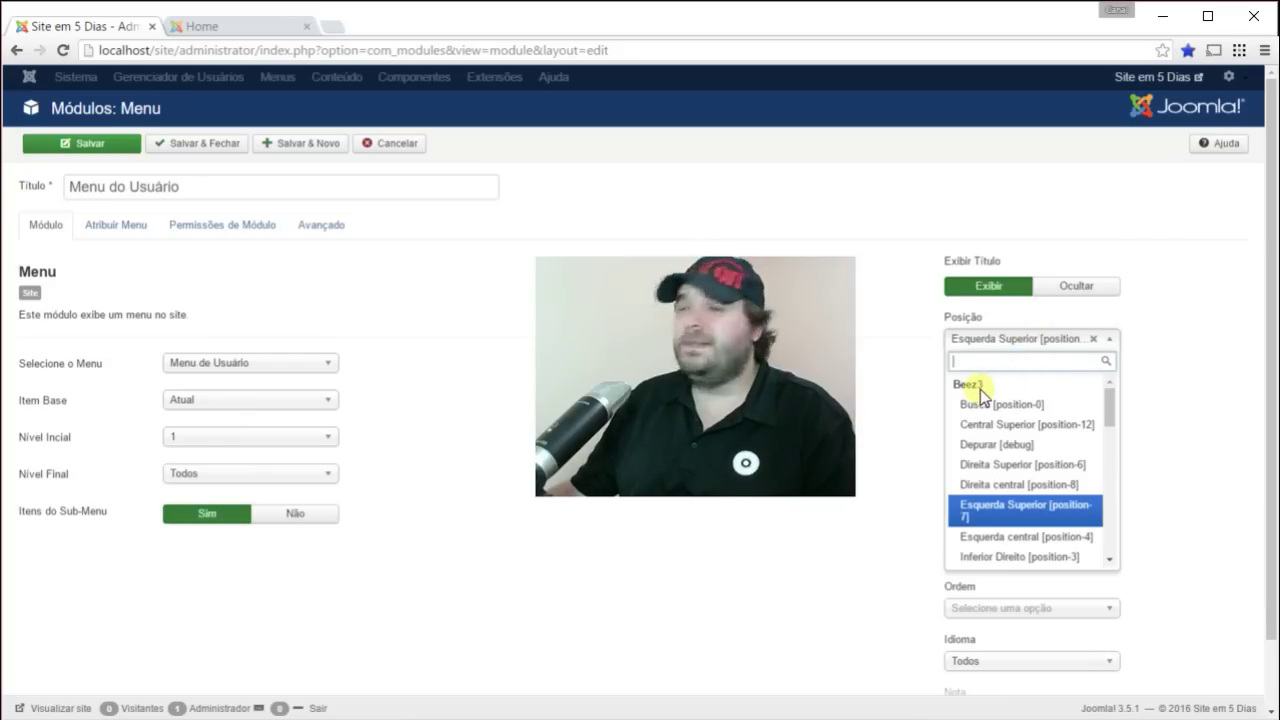
{"action": "left_click", "coordinate": [1165, 391]}
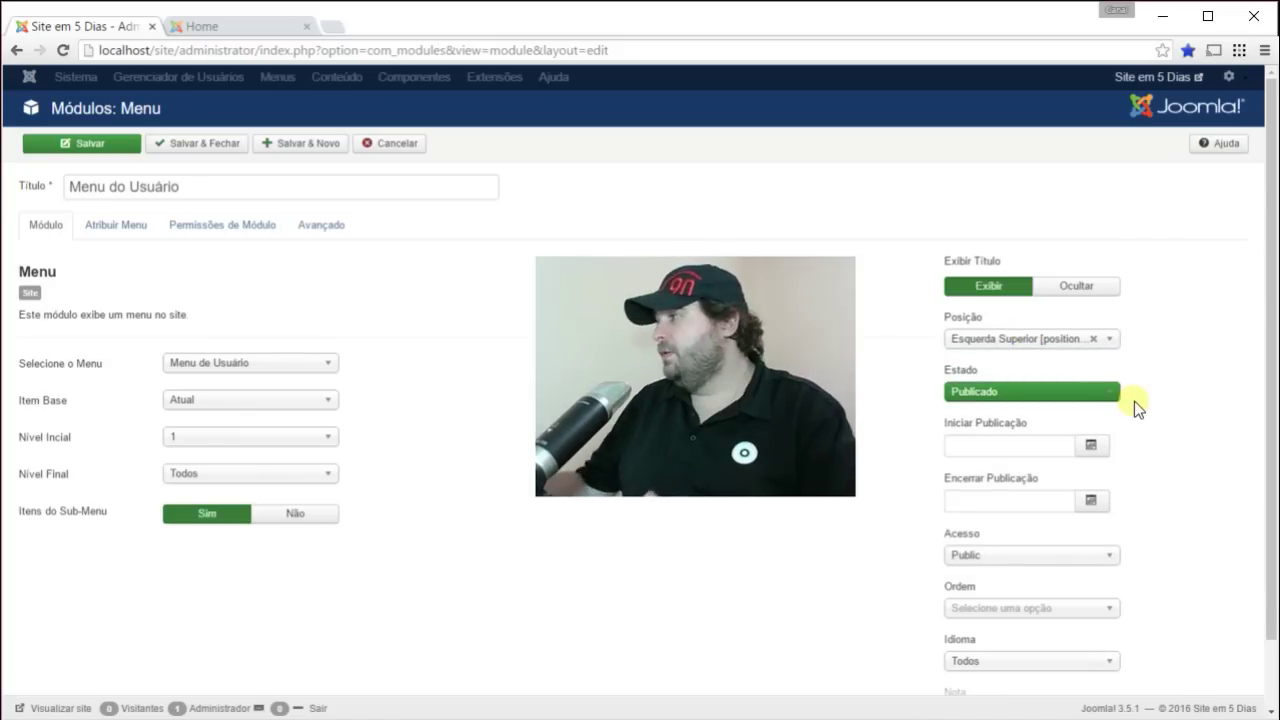
Review the remaining publishing options and save the Menu do Usuário module, keeping it open
{"action": "scroll", "coordinate": [1222, 408], "scroll_direction": "down", "scroll_amount": 1}
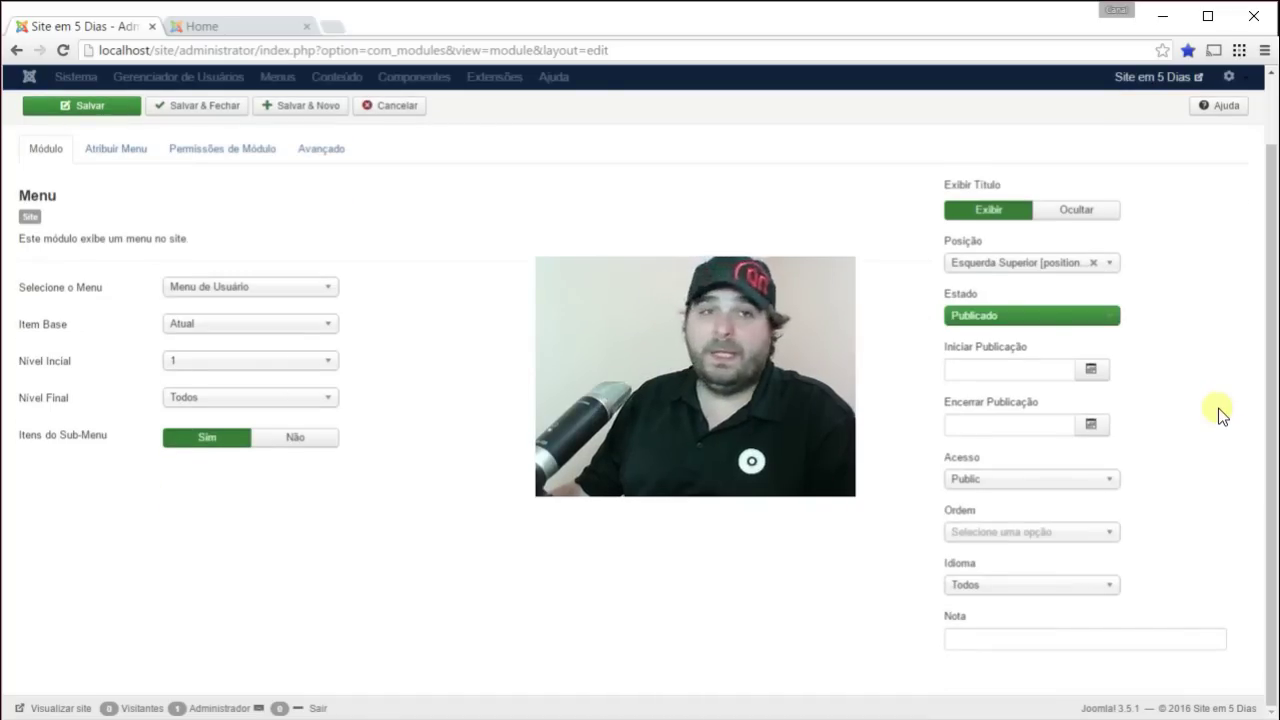
{"action": "scroll", "coordinate": [1216, 408], "scroll_direction": "up", "scroll_amount": 1}
{"action": "scroll", "coordinate": [1214, 396], "scroll_direction": "down", "scroll_amount": 1}
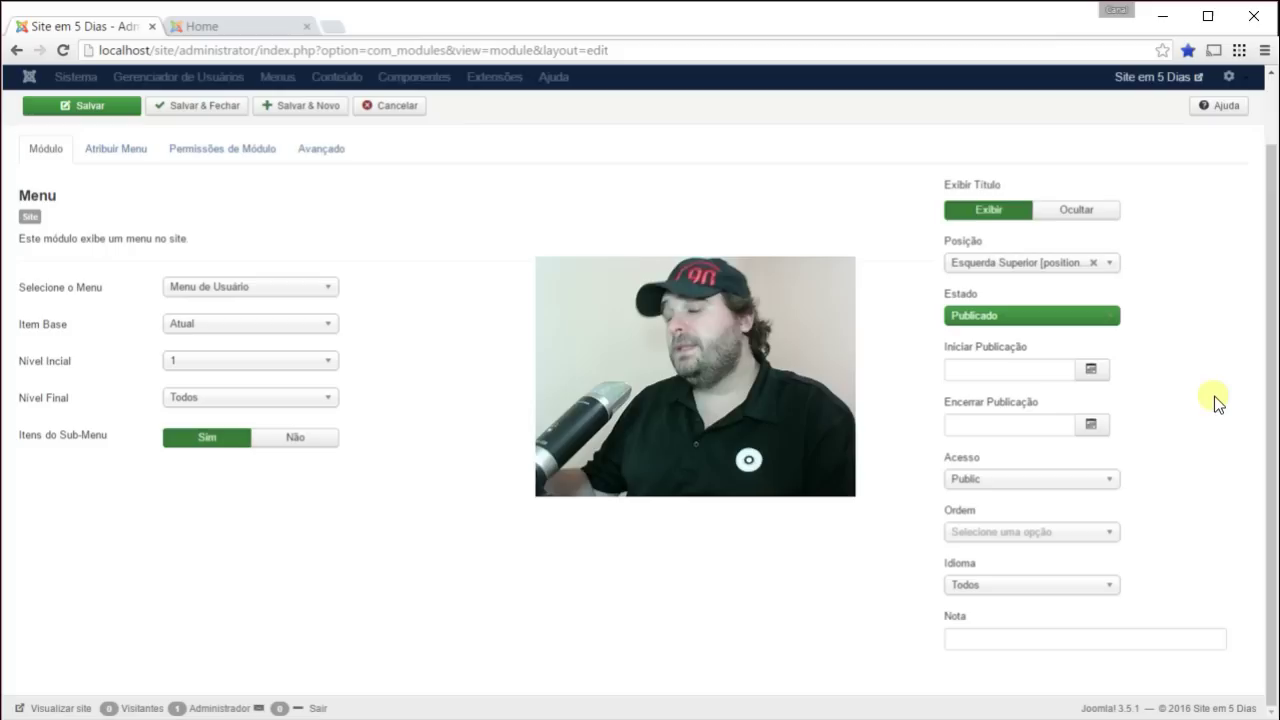
{"action": "scroll", "coordinate": [1214, 400], "scroll_direction": "up", "scroll_amount": 1}
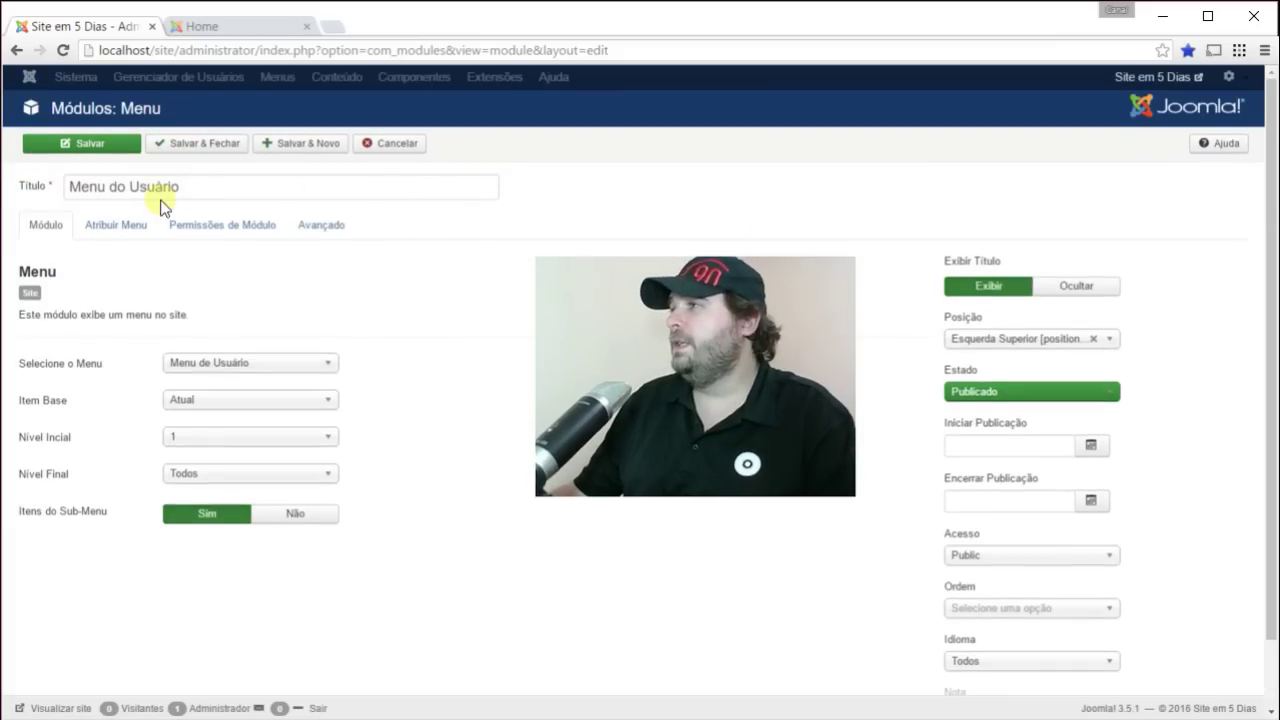
{"action": "left_click", "coordinate": [92, 146]}
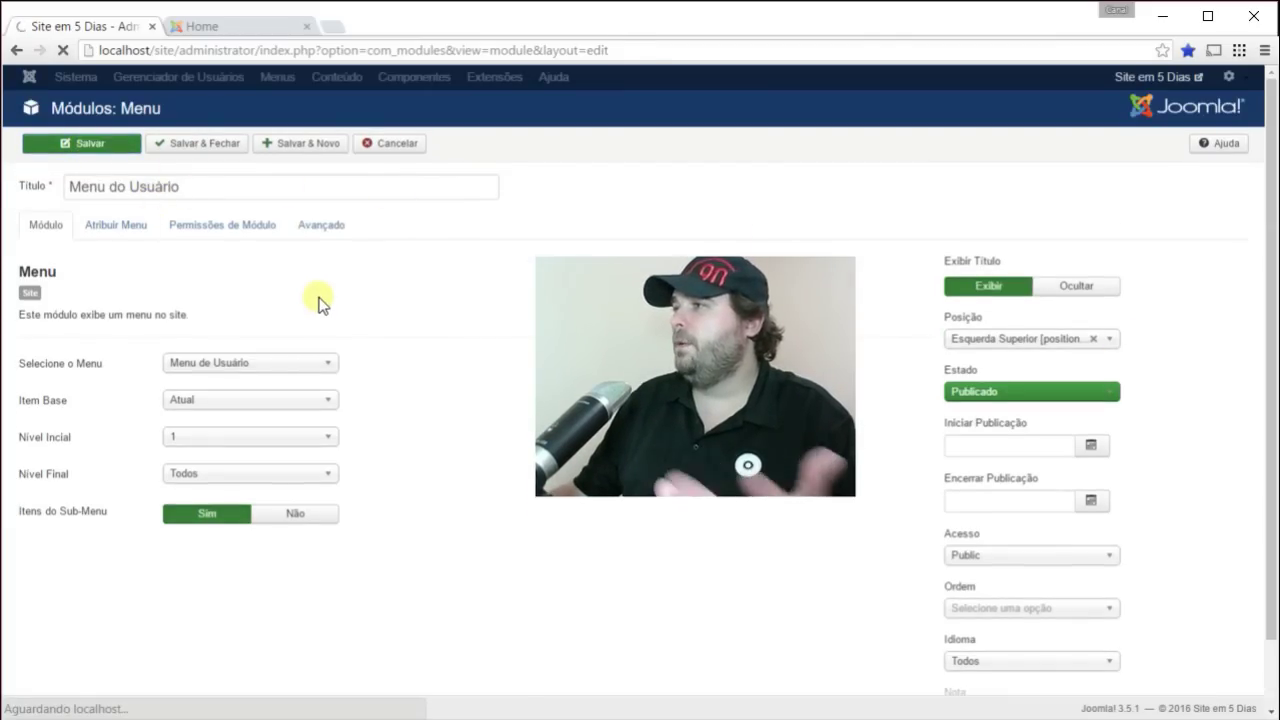
Check the Menu do Usuário module on the public Home page and return to its edit form
{"action": "left_click", "coordinate": [180, 26]}
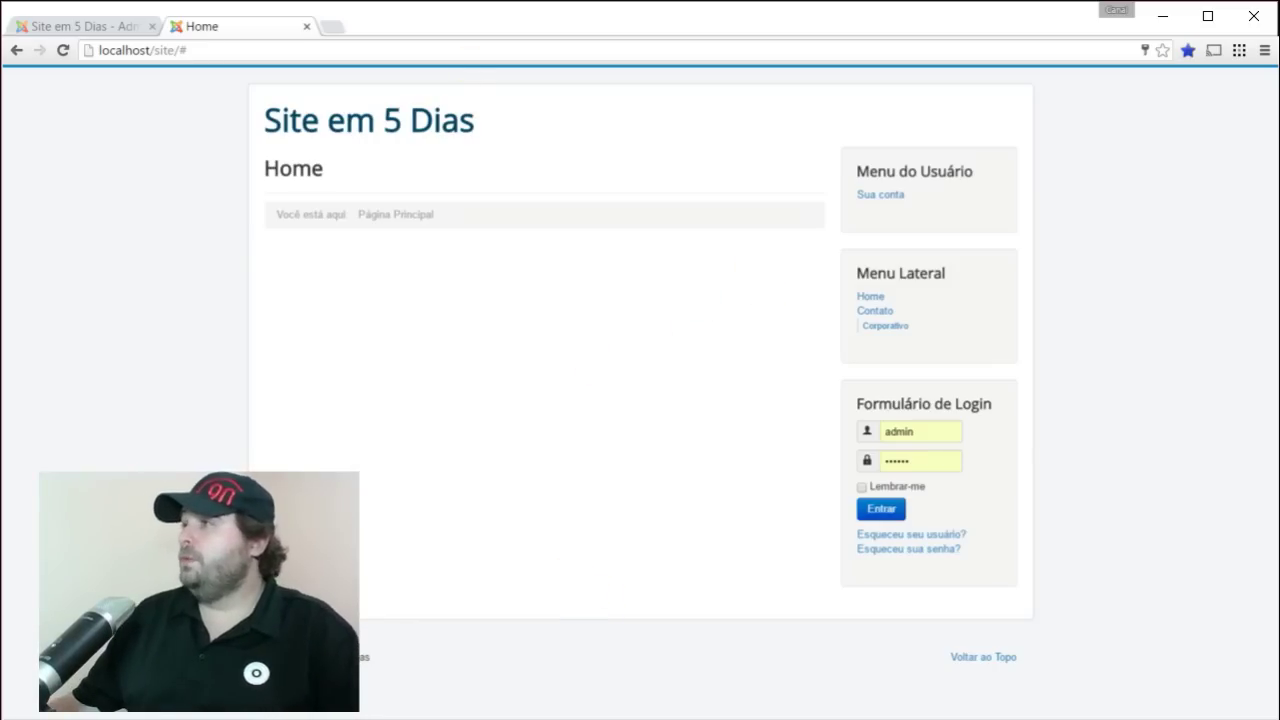
{"action": "left_click", "coordinate": [66, 24]}
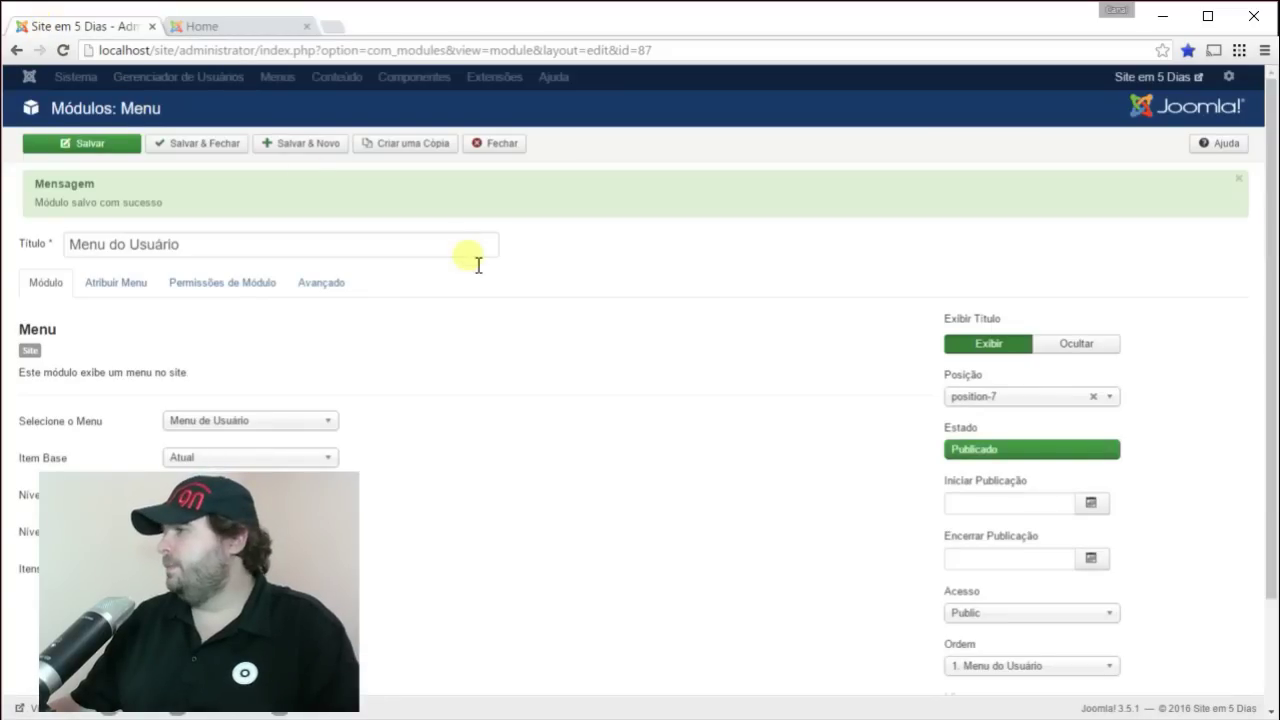
{"action": "left_click_drag", "start_coordinate": [220, 554], "coordinate": [585, 433]}
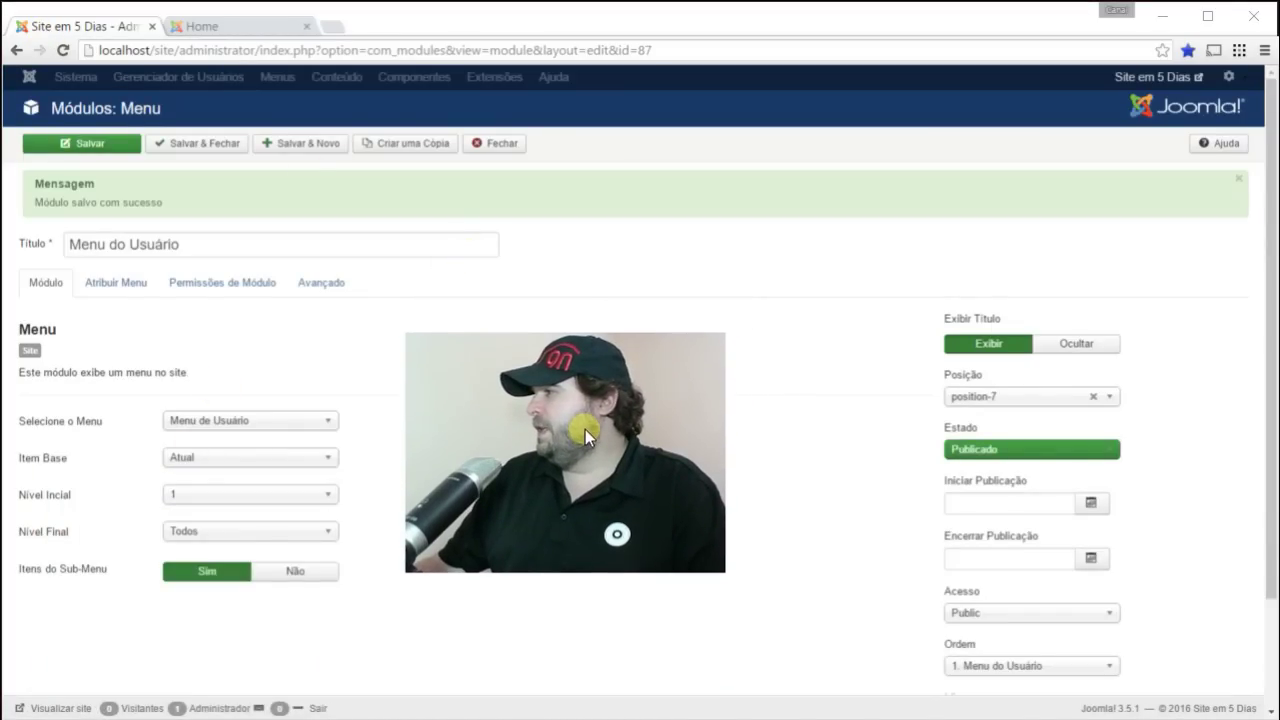
Set the Menu do Usuário module's order to 3. Formulário de Login, save it, and check the public Home page
{"action": "scroll", "coordinate": [806, 446], "scroll_direction": "down", "scroll_amount": 2}
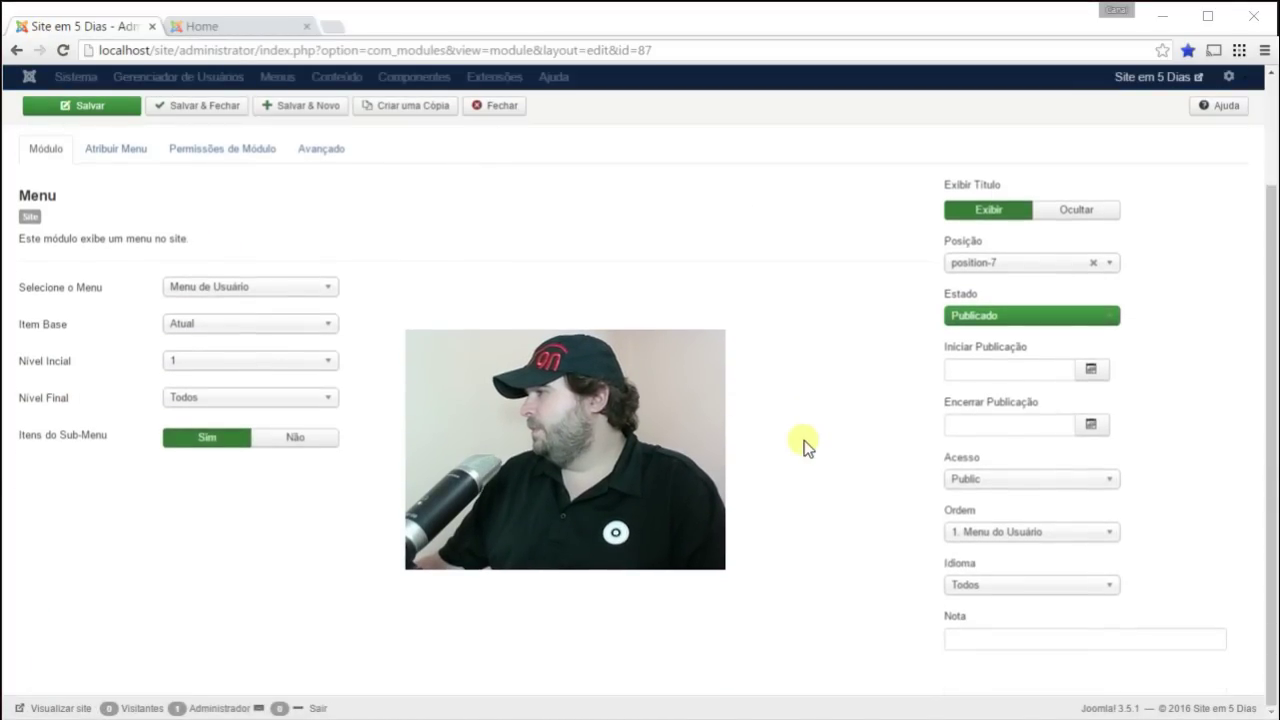
{"action": "left_click", "coordinate": [1040, 534]}
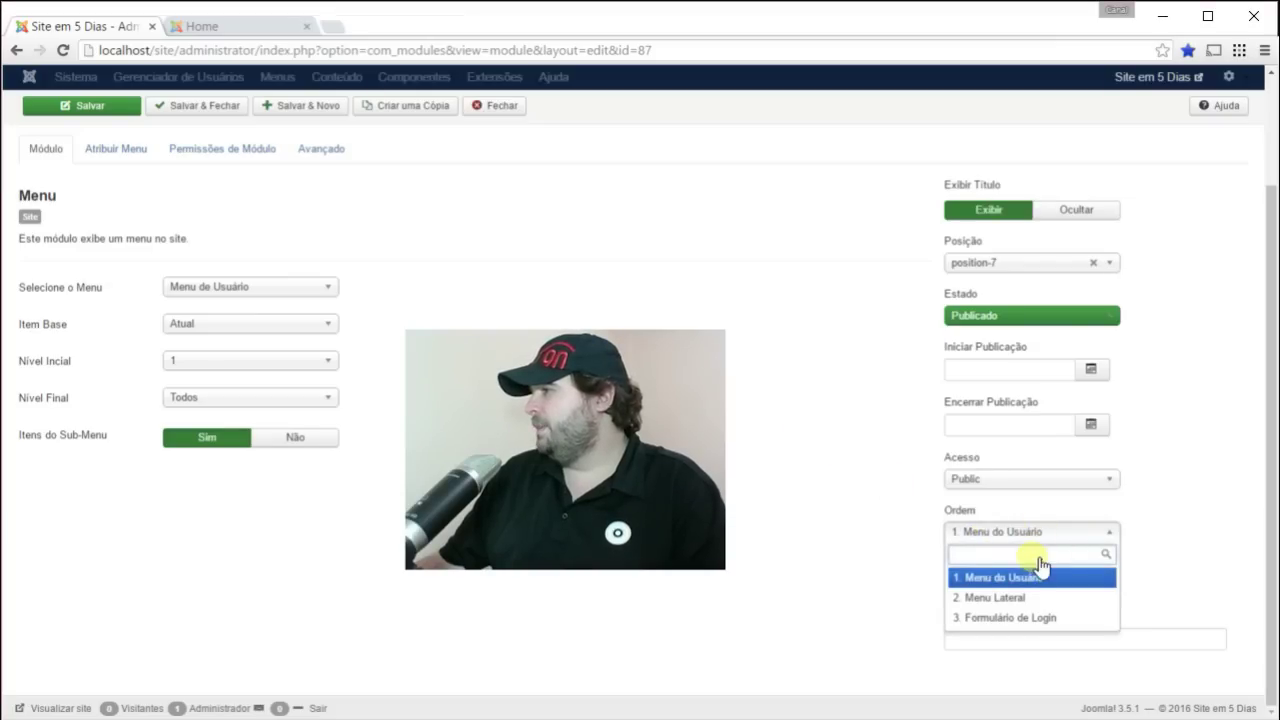
{"action": "left_click", "coordinate": [1030, 618]}
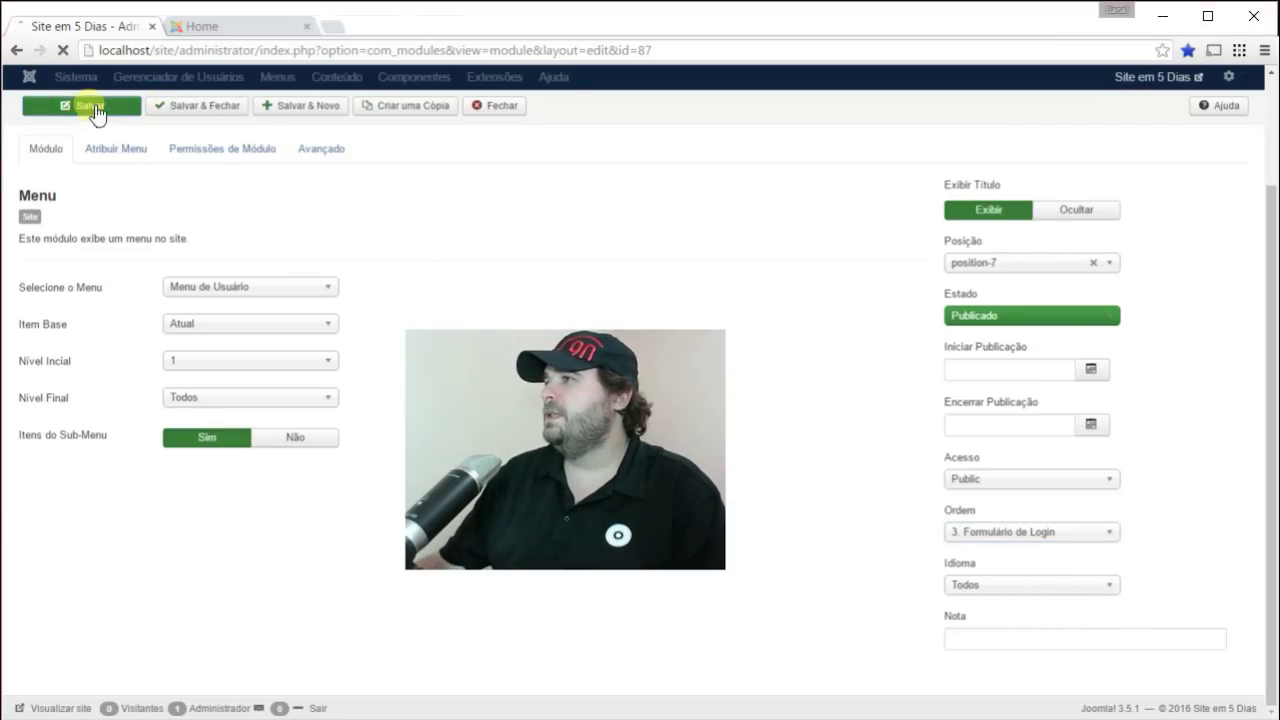
{"action": "scroll", "coordinate": [1205, 578], "scroll_direction": "down", "scroll_amount": 1}
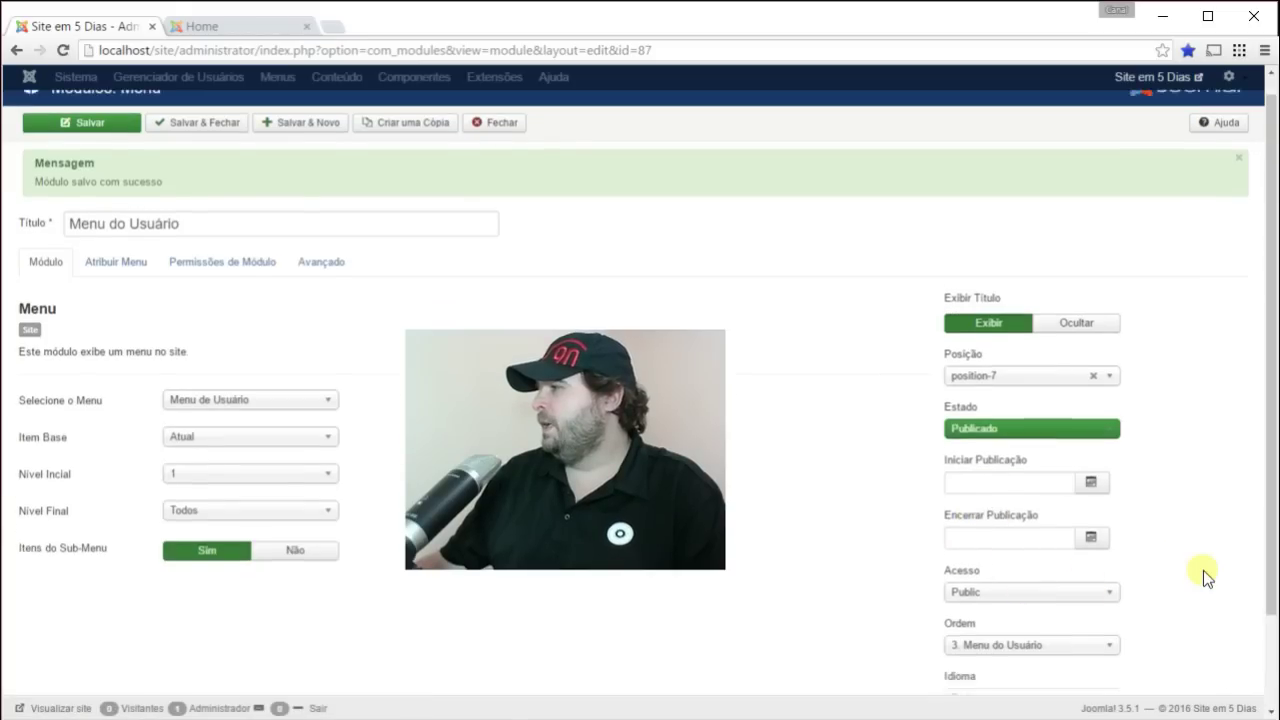
{"action": "scroll", "coordinate": [1205, 578], "scroll_direction": "down", "scroll_amount": 1}
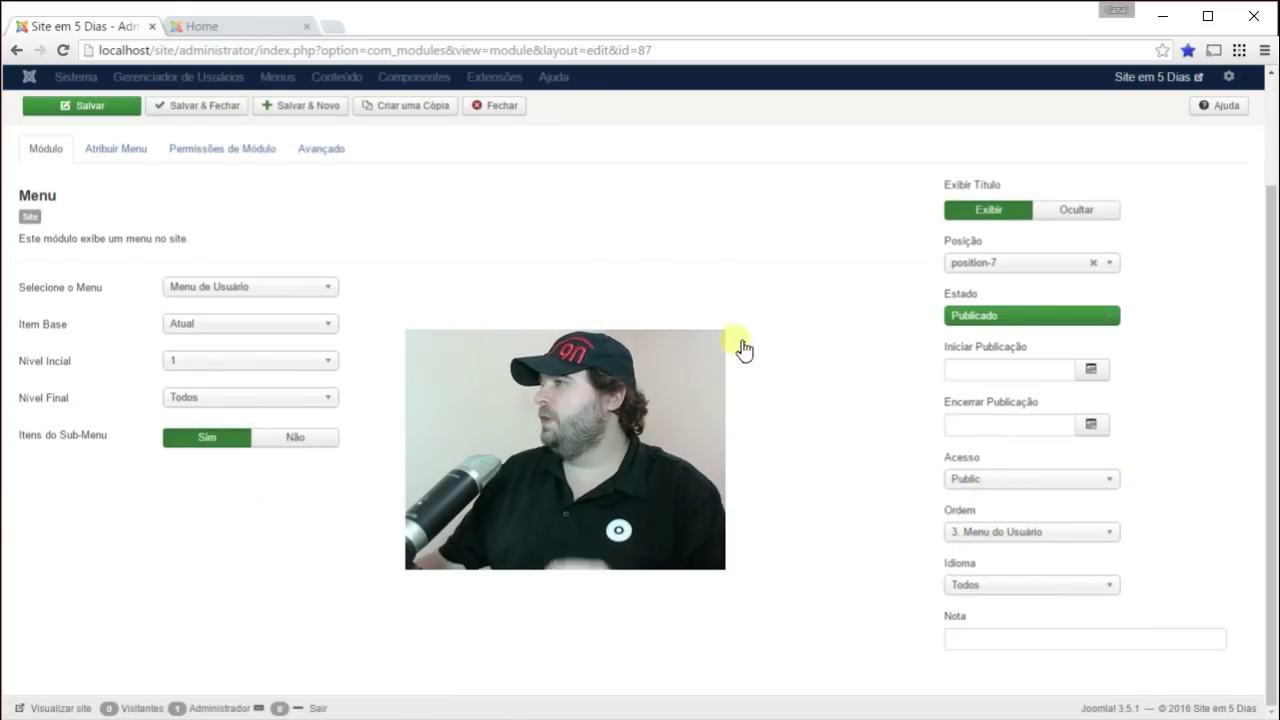
{"action": "left_click", "coordinate": [182, 22]}
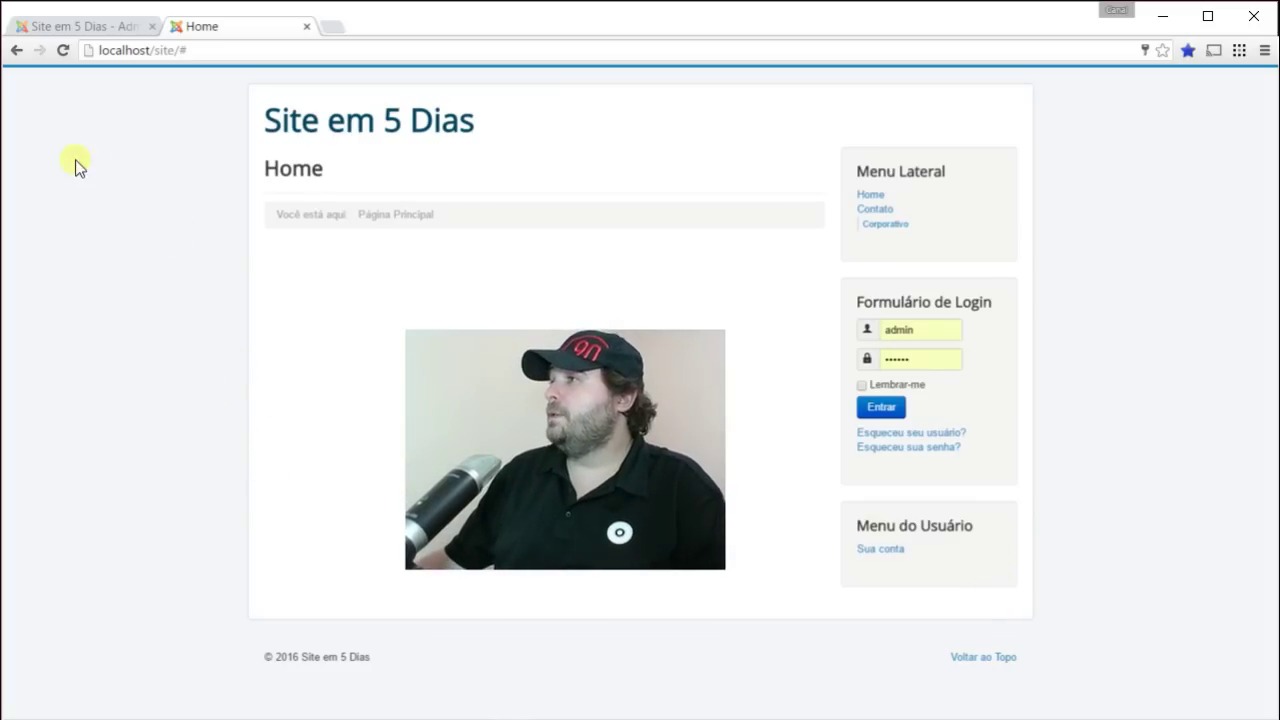
Set Site Offline to Sim in the Global Configuration, save, and reload the public site to check it
{"action": "left_click", "coordinate": [63, 26]}
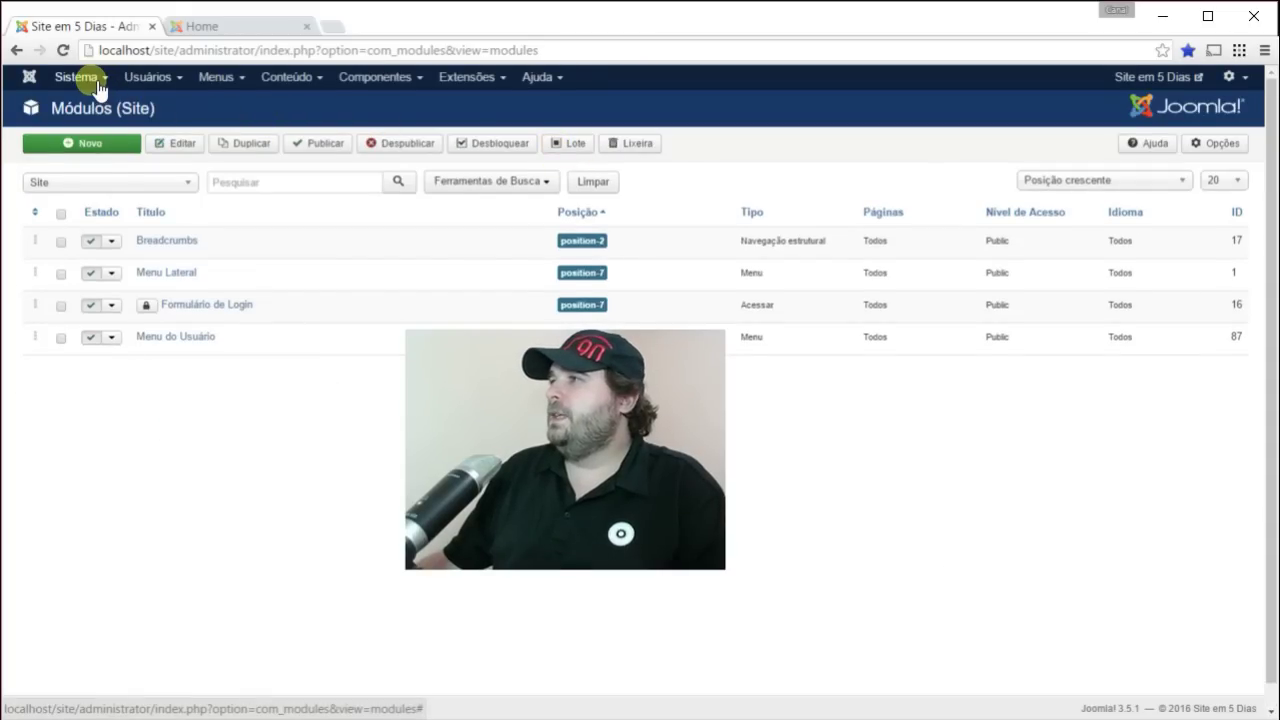
{"action": "left_click", "coordinate": [98, 82]}
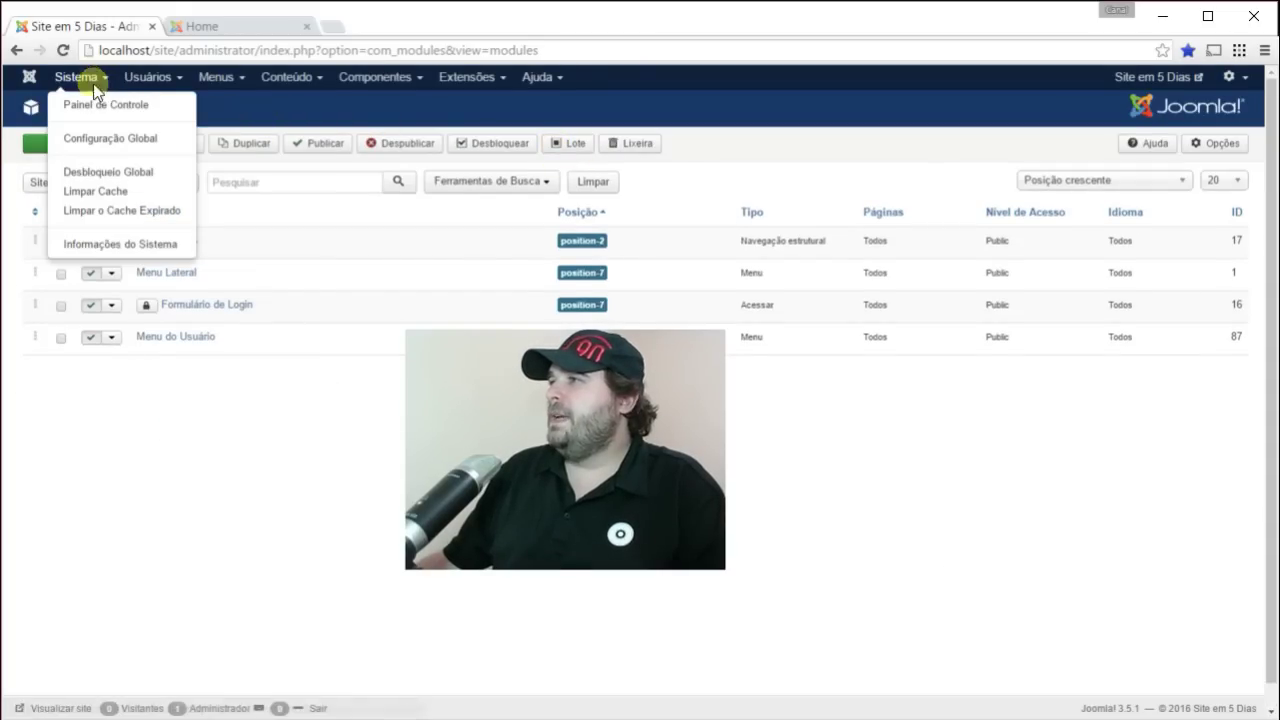
{"action": "left_click", "coordinate": [147, 145]}
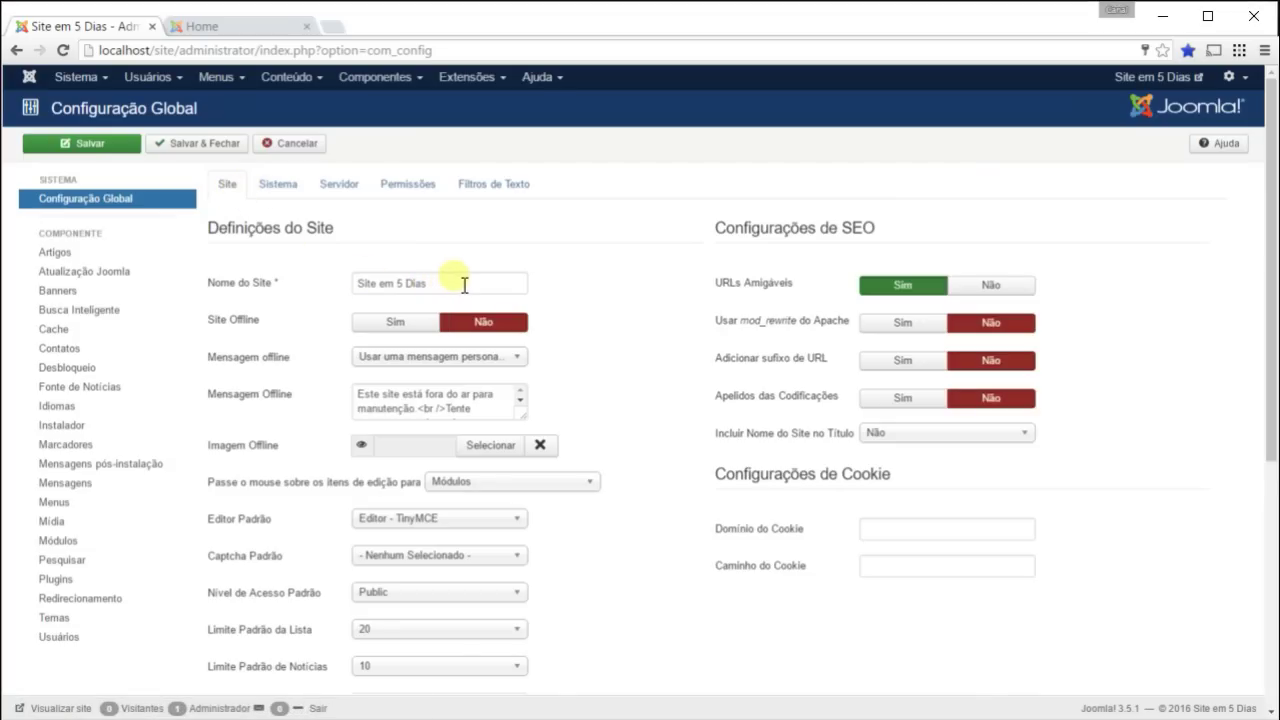
{"action": "triple_click", "coordinate": [463, 286]}
{"action": "left_click", "coordinate": [604, 279]}
{"action": "left_click", "coordinate": [401, 333]}
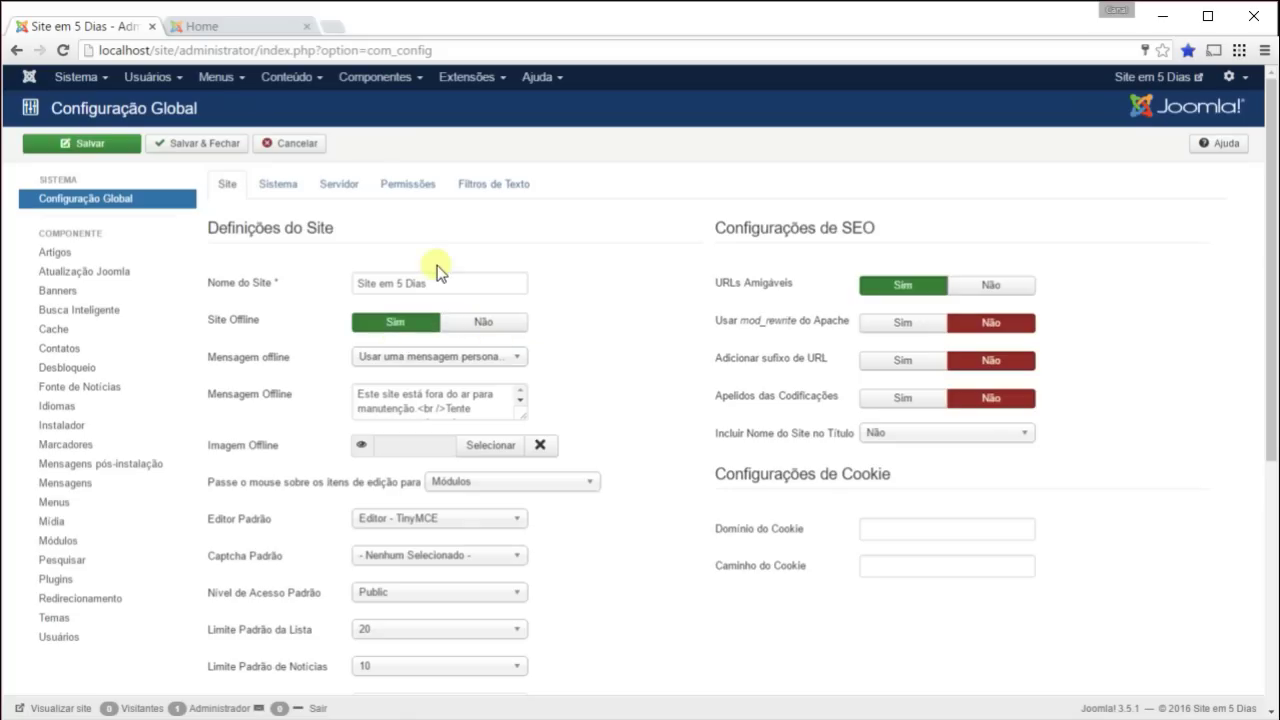
{"action": "left_click", "coordinate": [109, 143]}
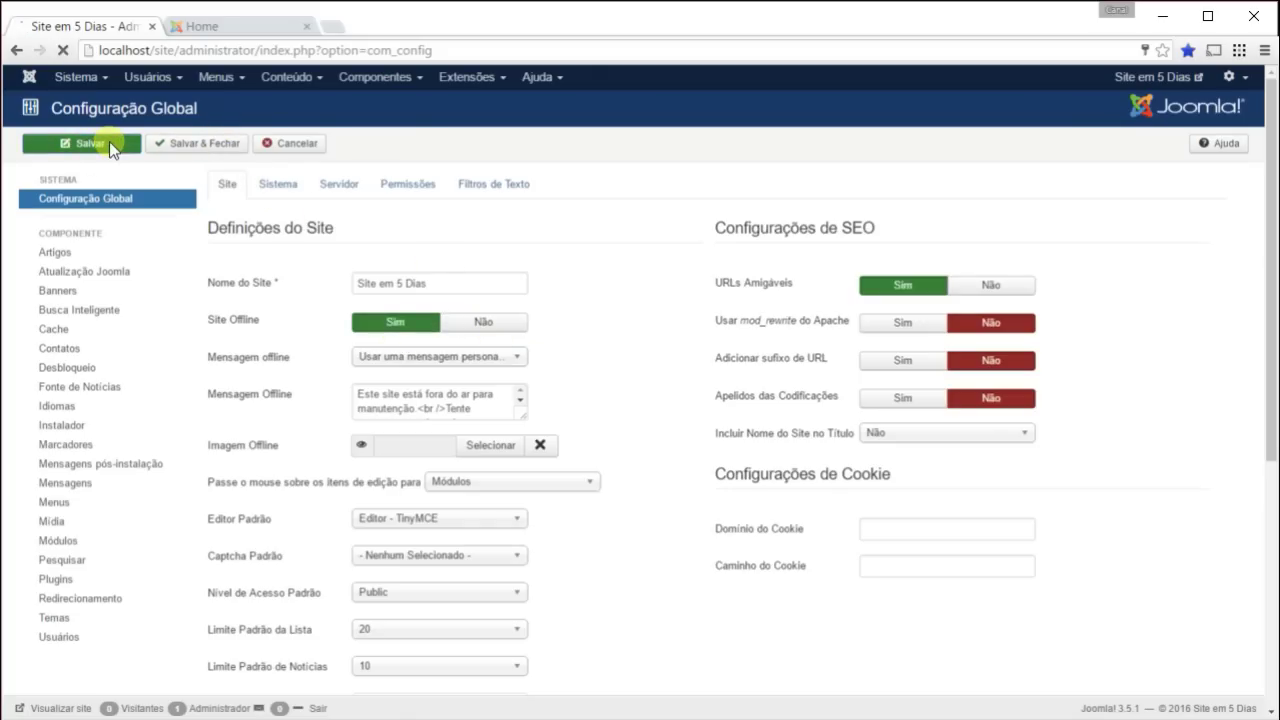
{"action": "left_click", "coordinate": [206, 28]}
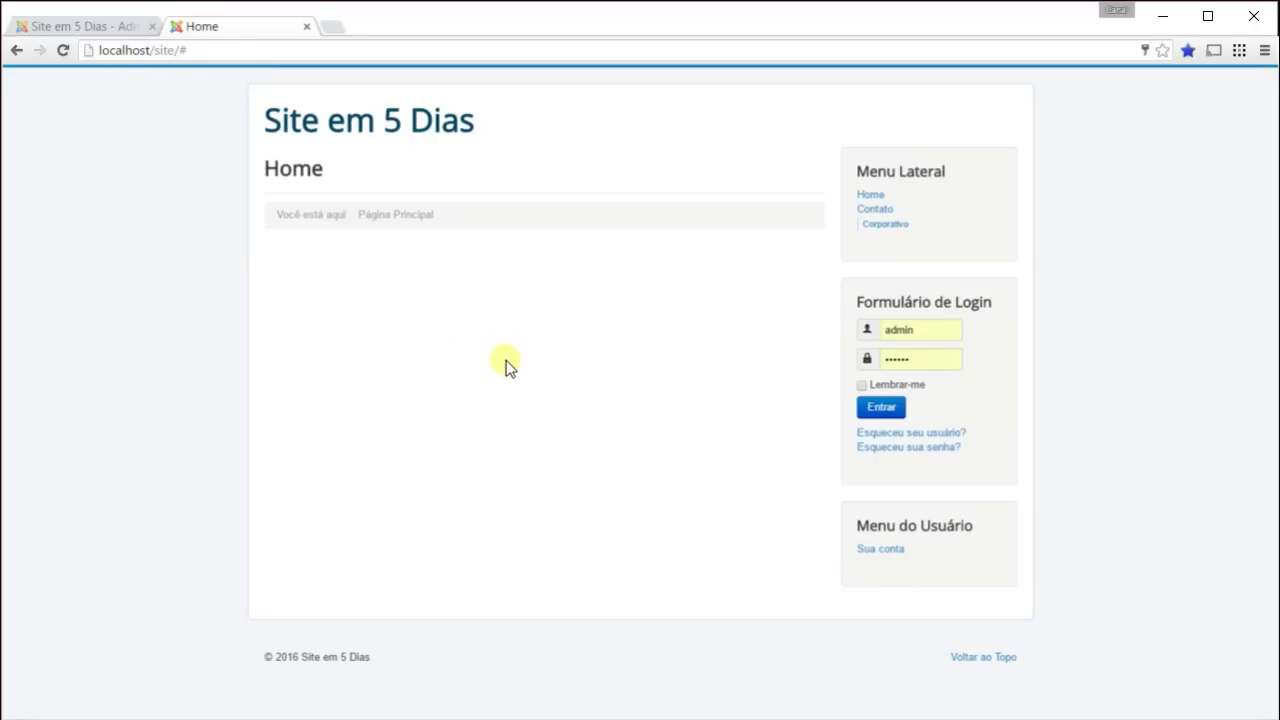
{"action": "key", "text": "F5"}
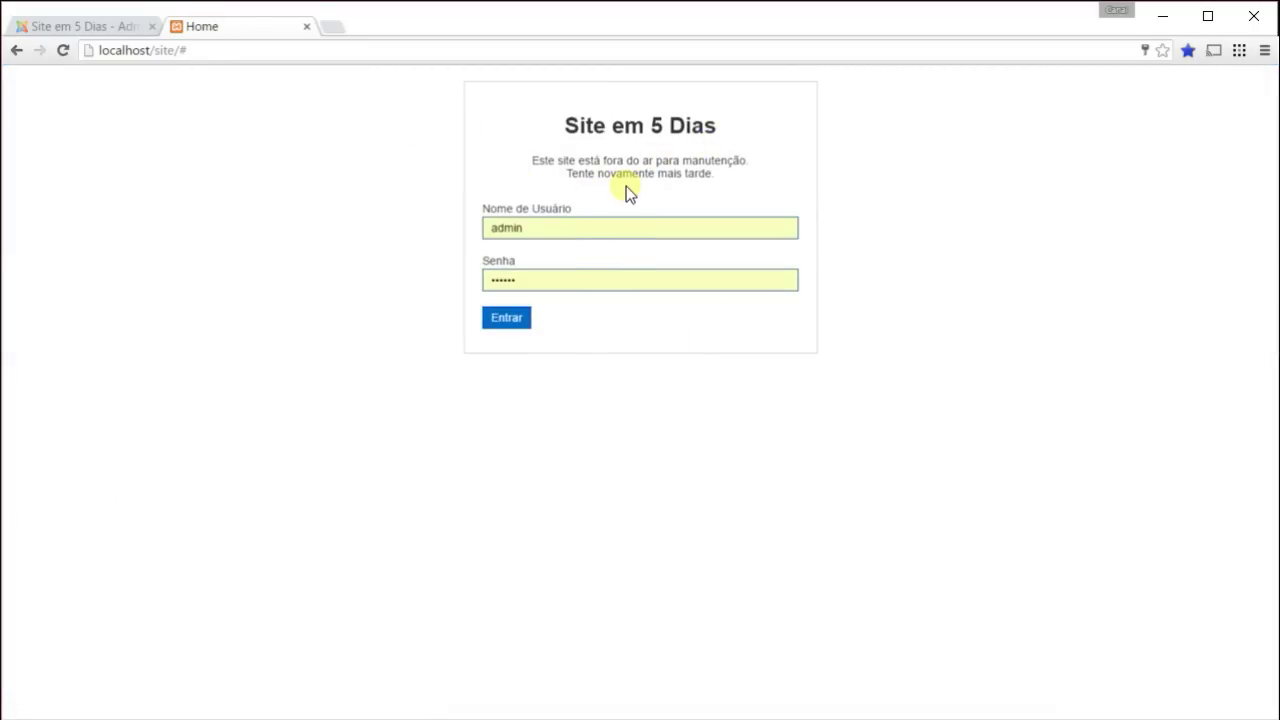
Replace the custom offline message with "Volte mais tarde", save the configuration, and reload the public site
{"action": "left_click", "coordinate": [87, 26]}
{"action": "scroll", "coordinate": [625, 340], "scroll_direction": "down", "scroll_amount": 1}
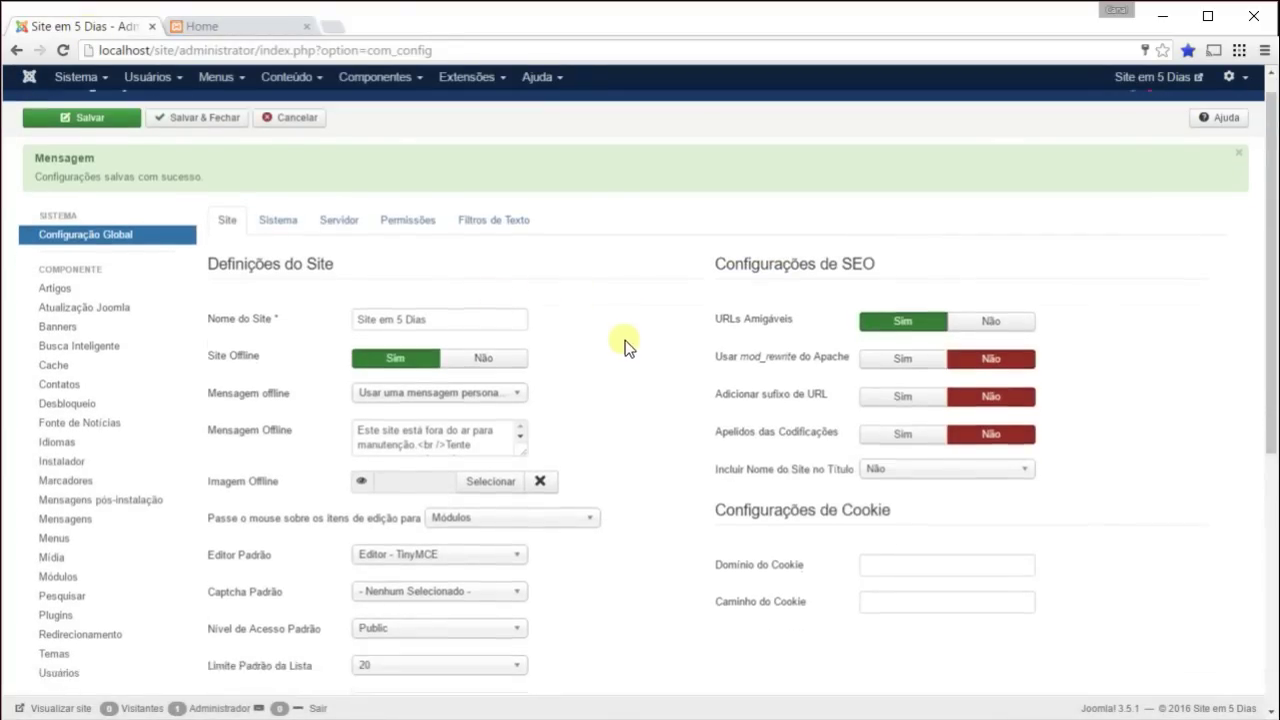
{"action": "scroll", "coordinate": [625, 345], "scroll_direction": "down", "scroll_amount": 1}
{"action": "left_click_drag", "start_coordinate": [523, 397], "coordinate": [555, 515]}
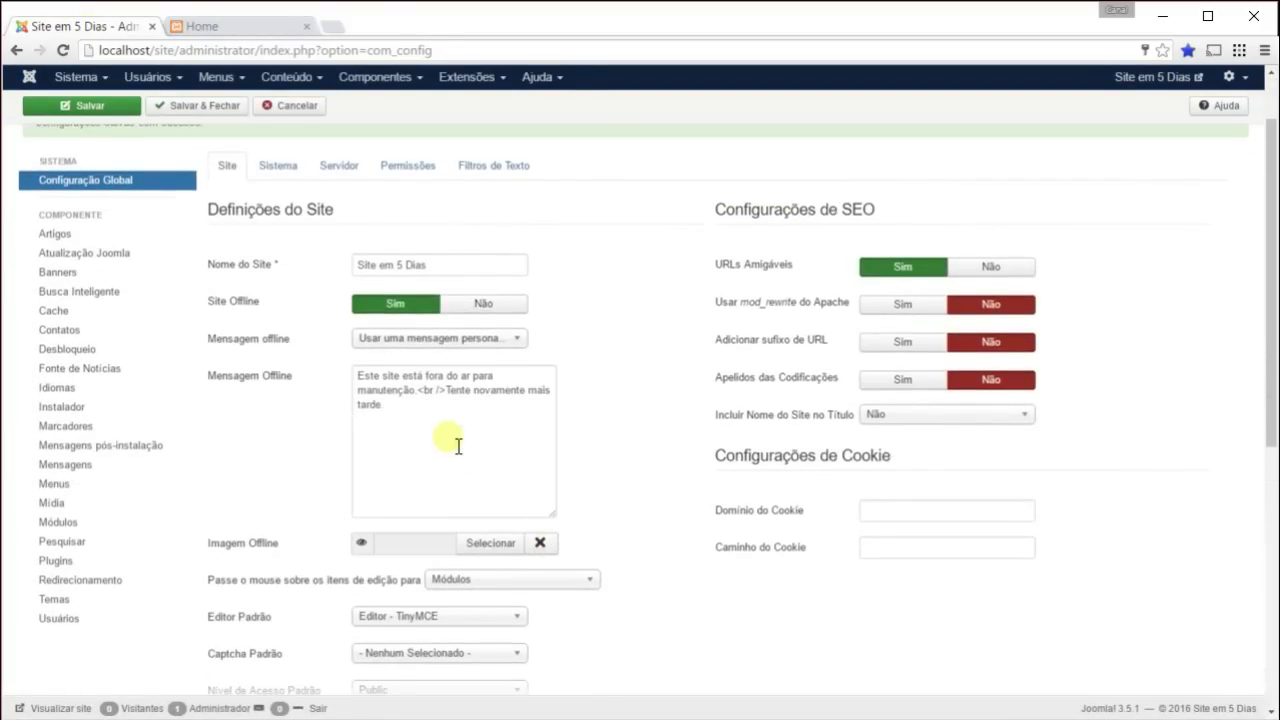
{"action": "left_click_drag", "start_coordinate": [457, 446], "coordinate": [331, 371]}
{"action": "type", "text": "Vo"}
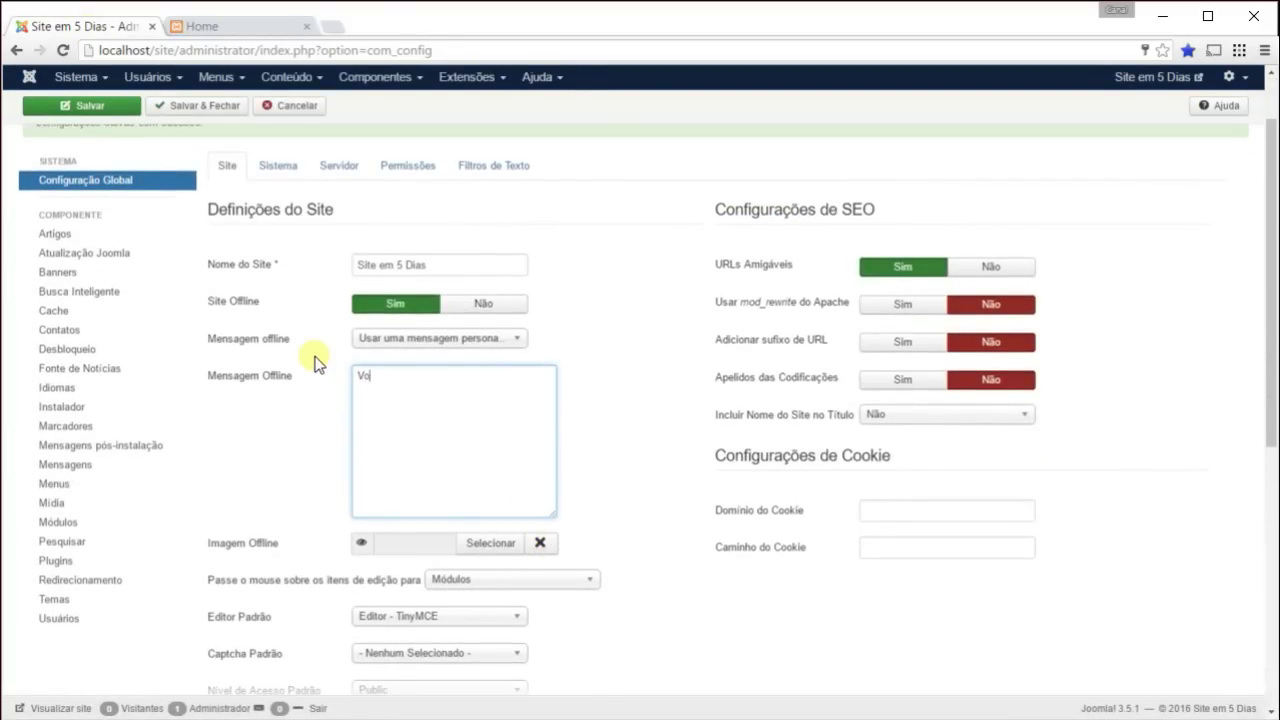
{"action": "type", "text": "lte mais tarde"}
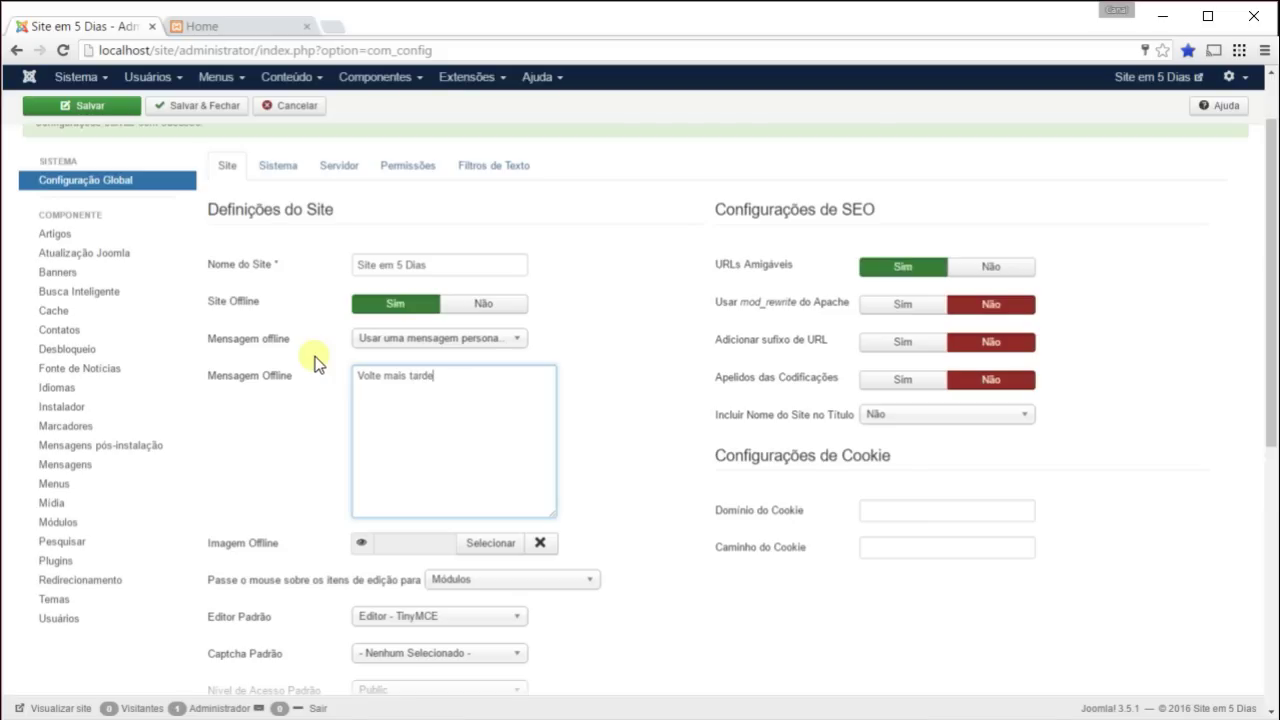
{"action": "left_click", "coordinate": [68, 110]}
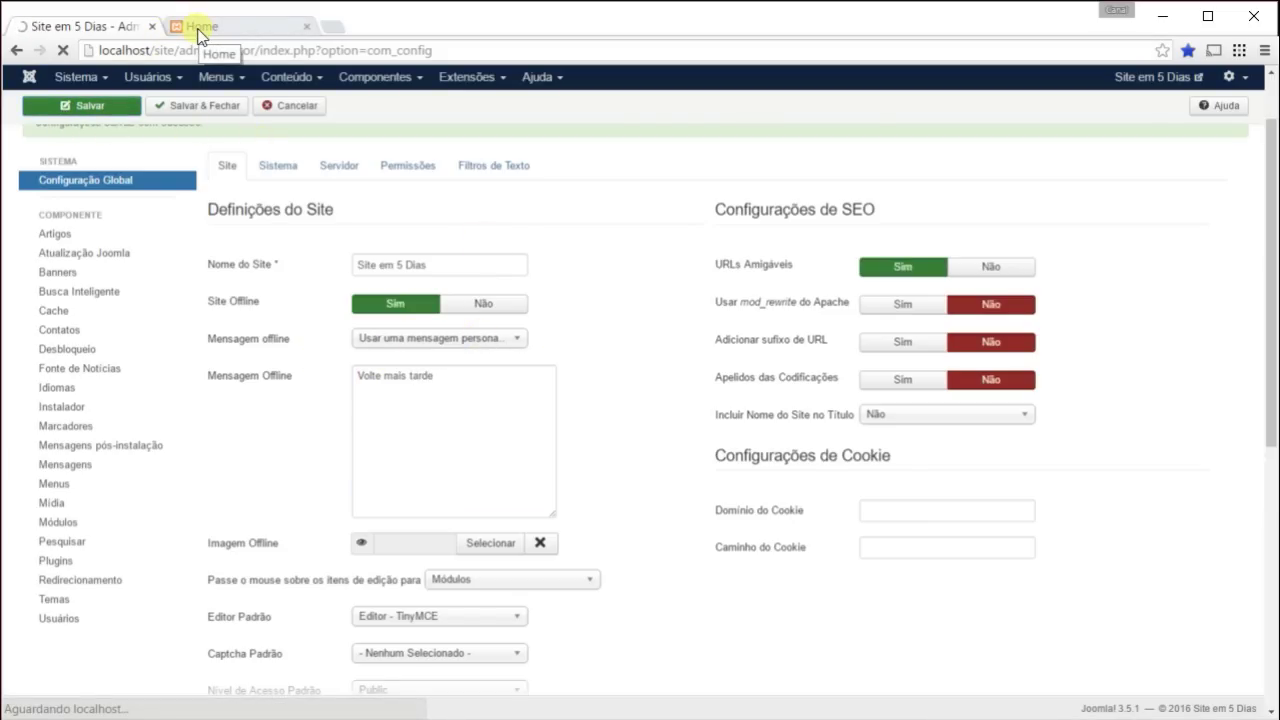
{"action": "left_click", "coordinate": [200, 30]}
{"action": "key", "text": "F5"}
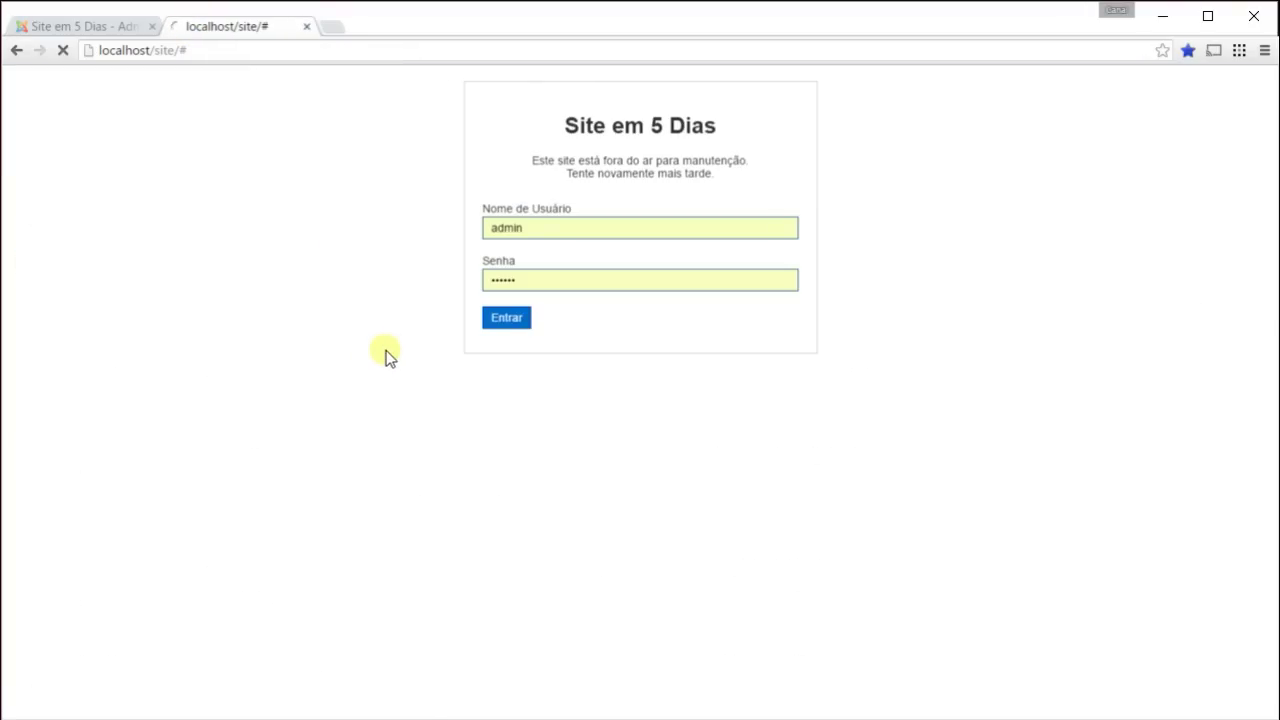
Set Site Offline to Não in the Global Configuration, save, and reload the public Home page
{"action": "left_click", "coordinate": [88, 28]}
{"action": "left_click", "coordinate": [486, 382]}
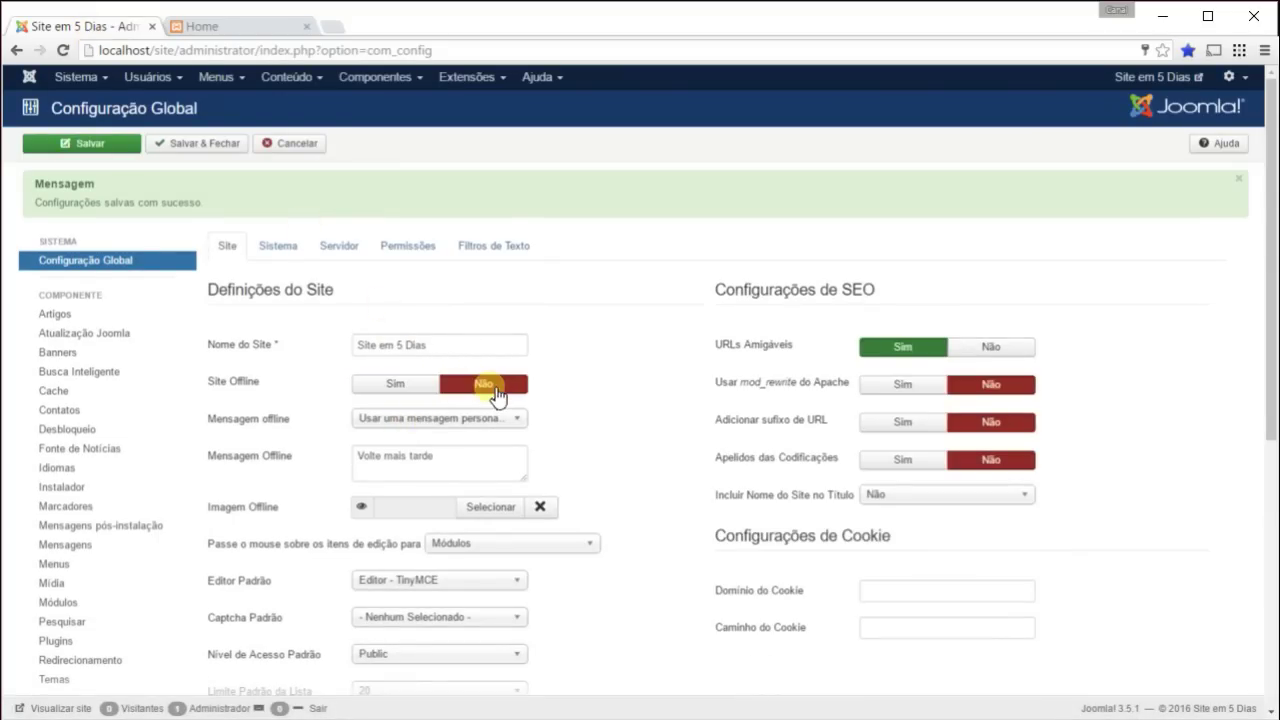
{"action": "left_click", "coordinate": [88, 143]}
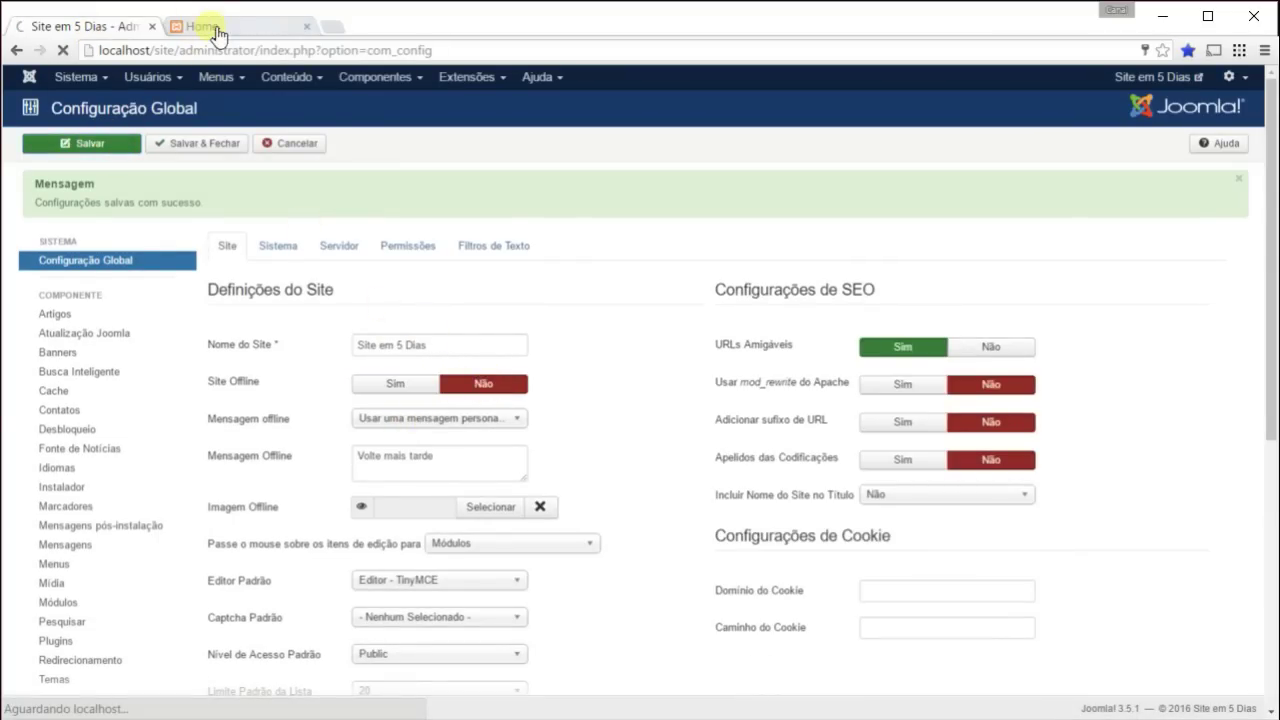
{"action": "left_click", "coordinate": [228, 30]}
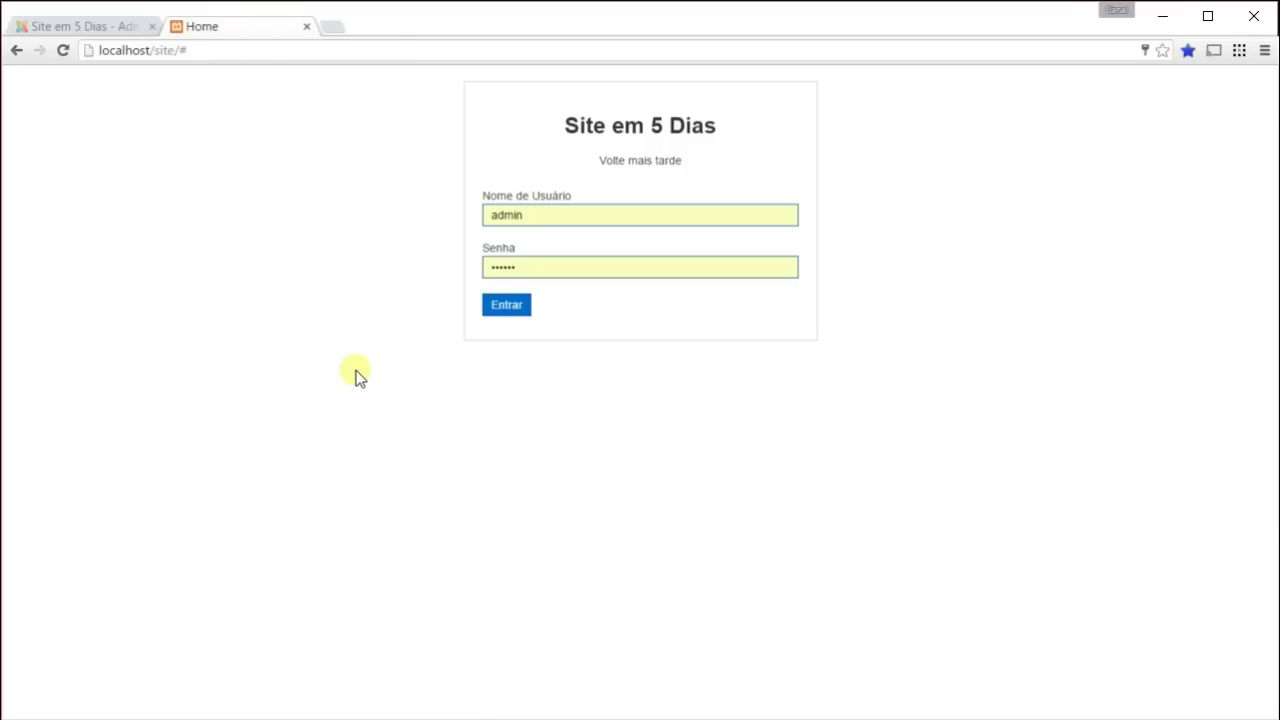
{"action": "key", "text": "F5"}
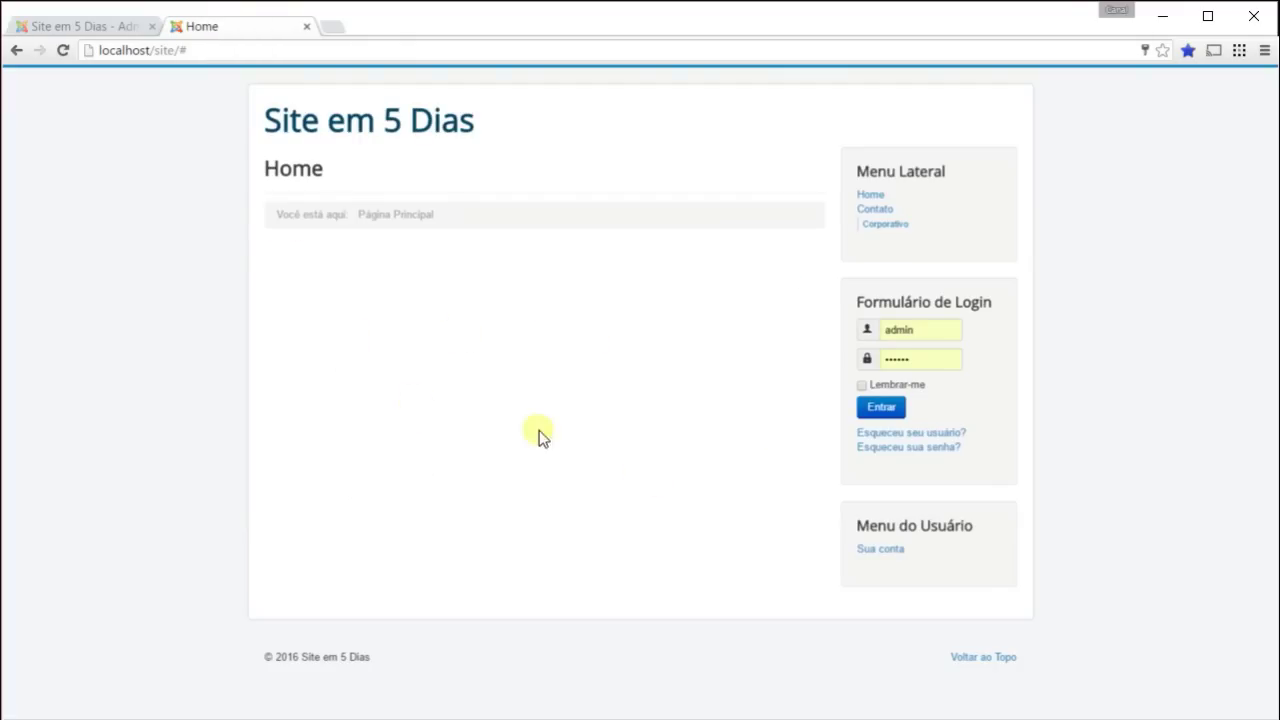
Rename the site to "TekZoom Joomla em 5 Dias", save the configuration, and reload the public Home page
{"action": "left_click", "coordinate": [93, 26]}
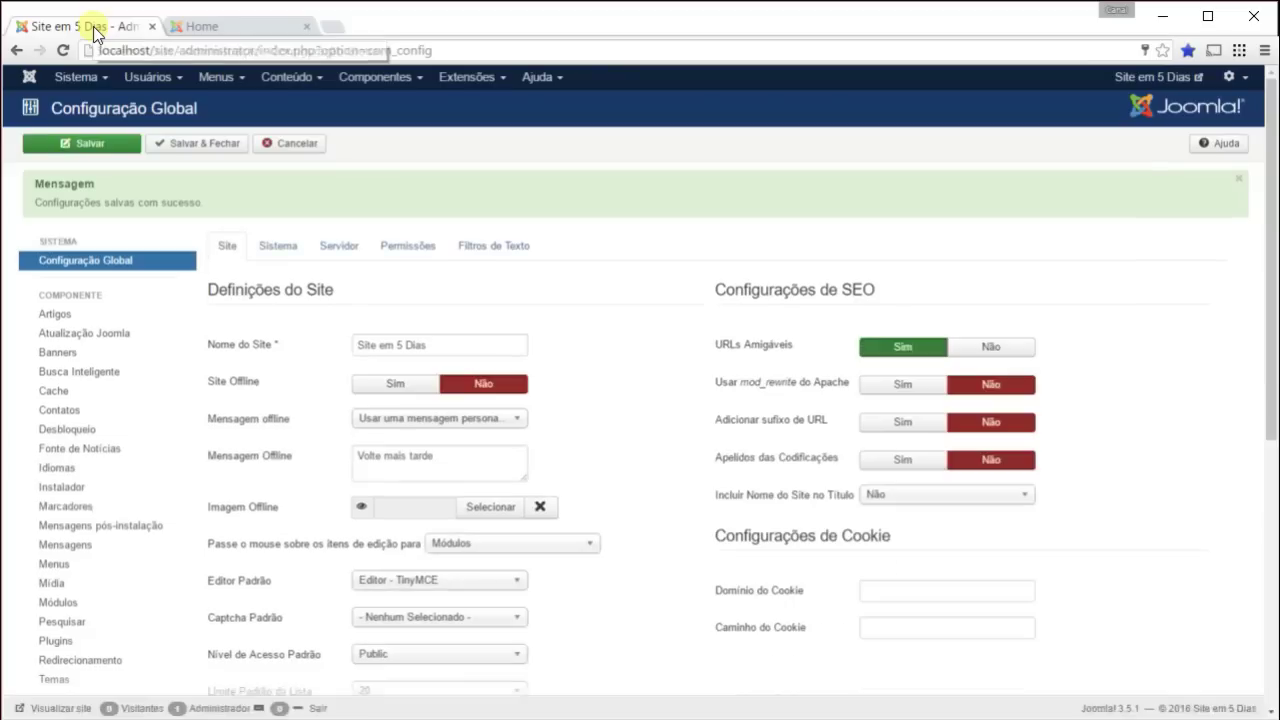
{"action": "triple_click", "coordinate": [447, 354]}
{"action": "type", "text": "Te"}
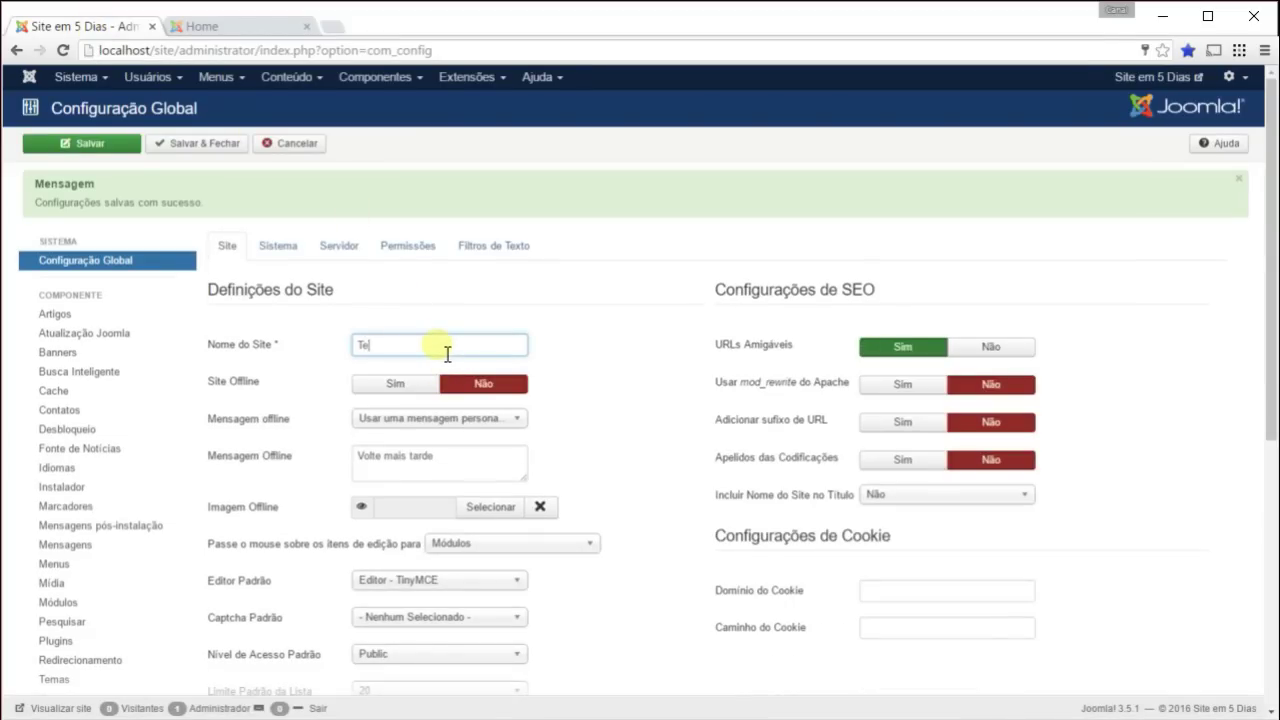
{"action": "type", "text": "kZoom Joomla em 5 Dia"}
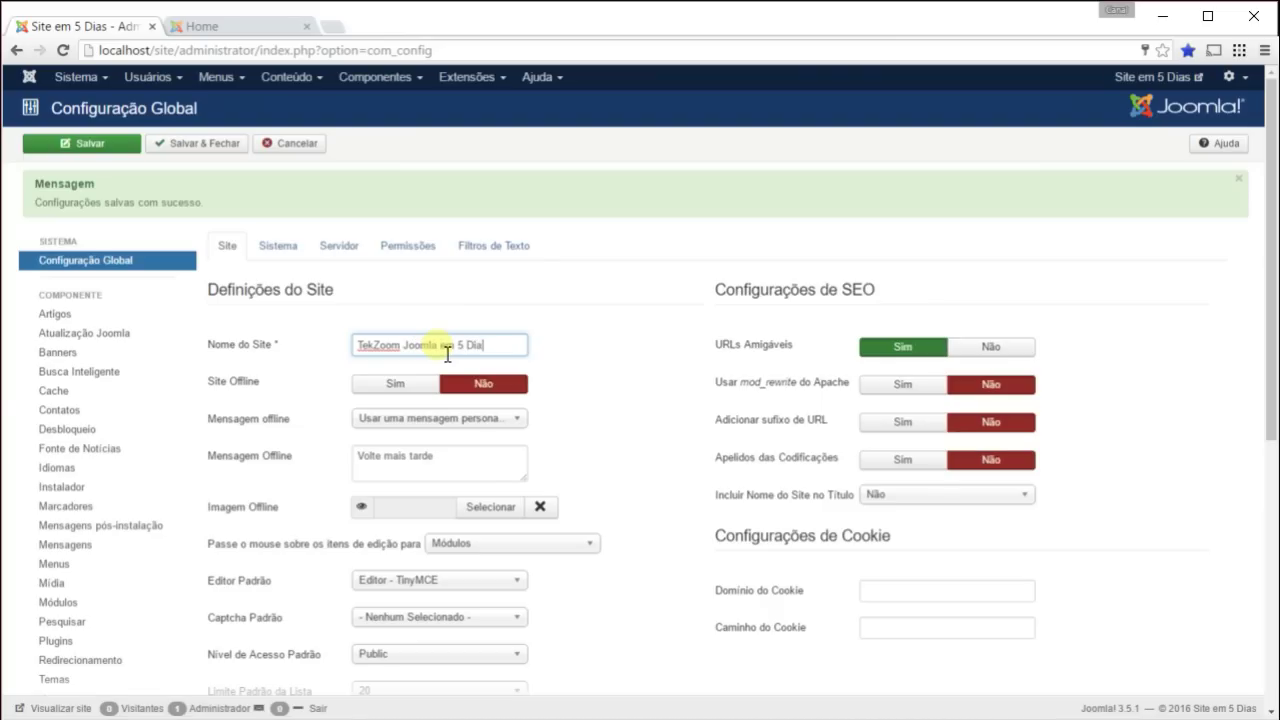
{"action": "type", "text": "s"}
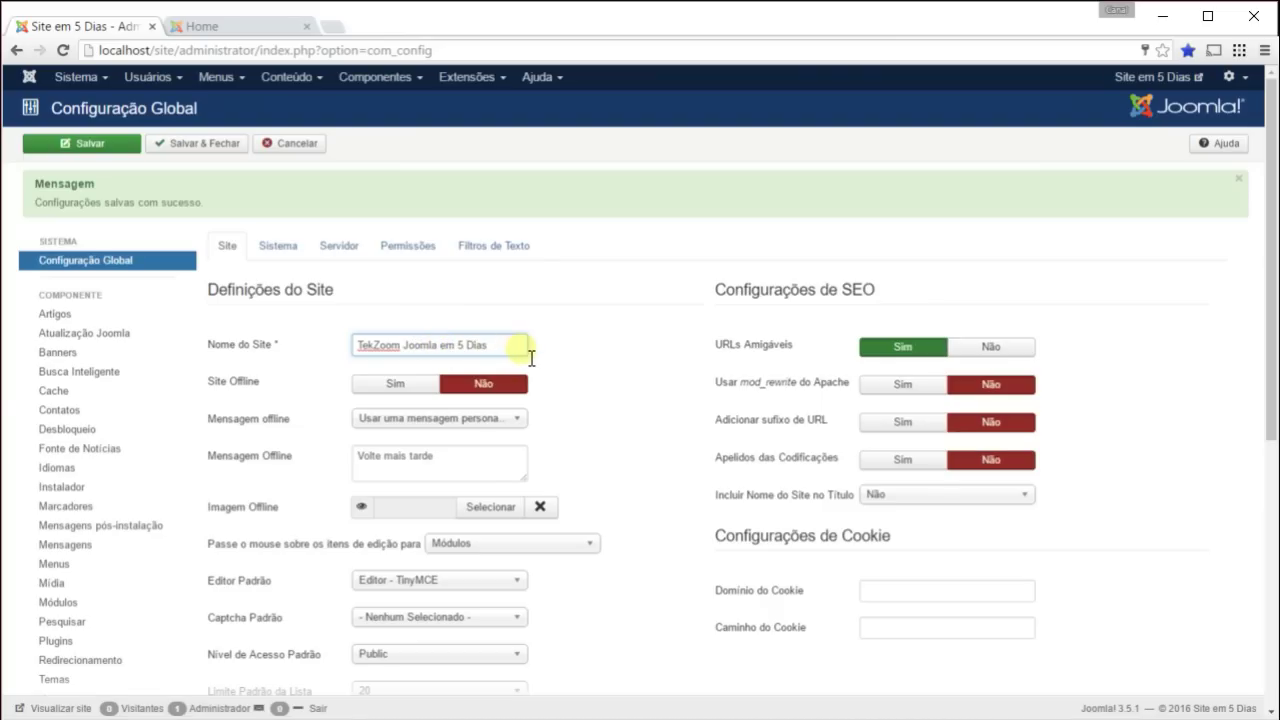
{"action": "left_click", "coordinate": [112, 143]}
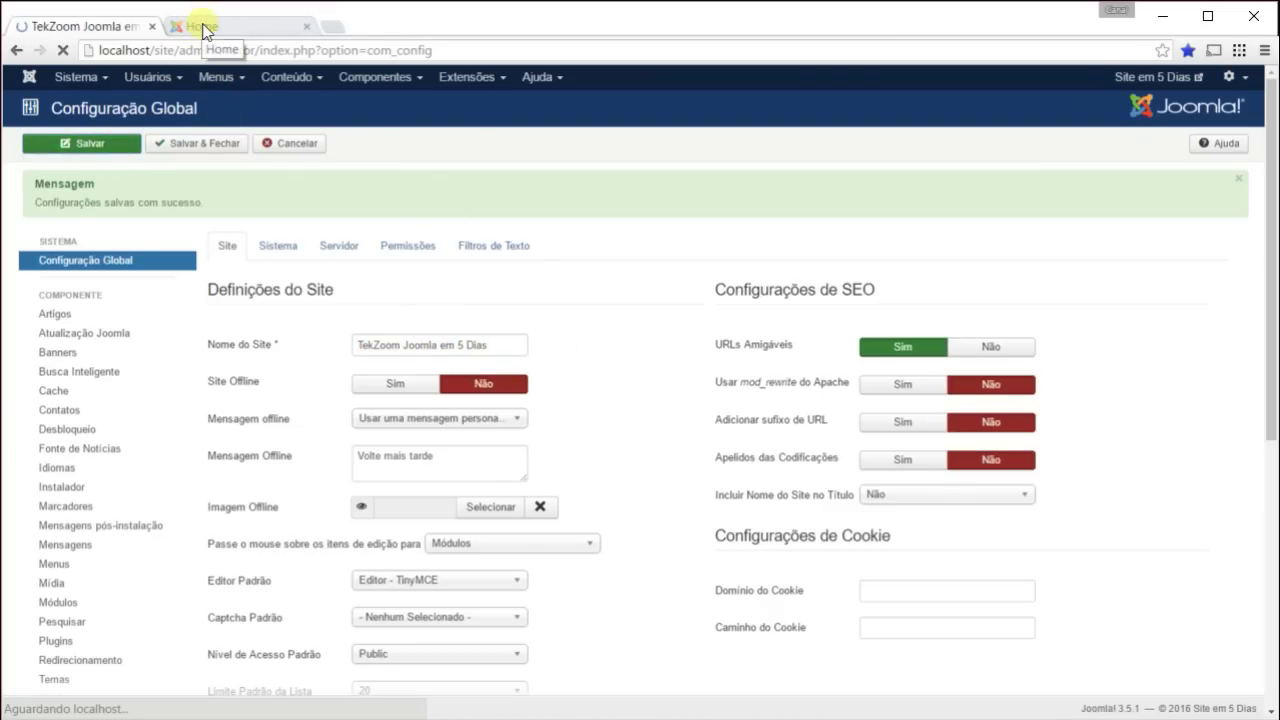
{"action": "left_click", "coordinate": [200, 26]}
{"action": "key", "text": "F5"}
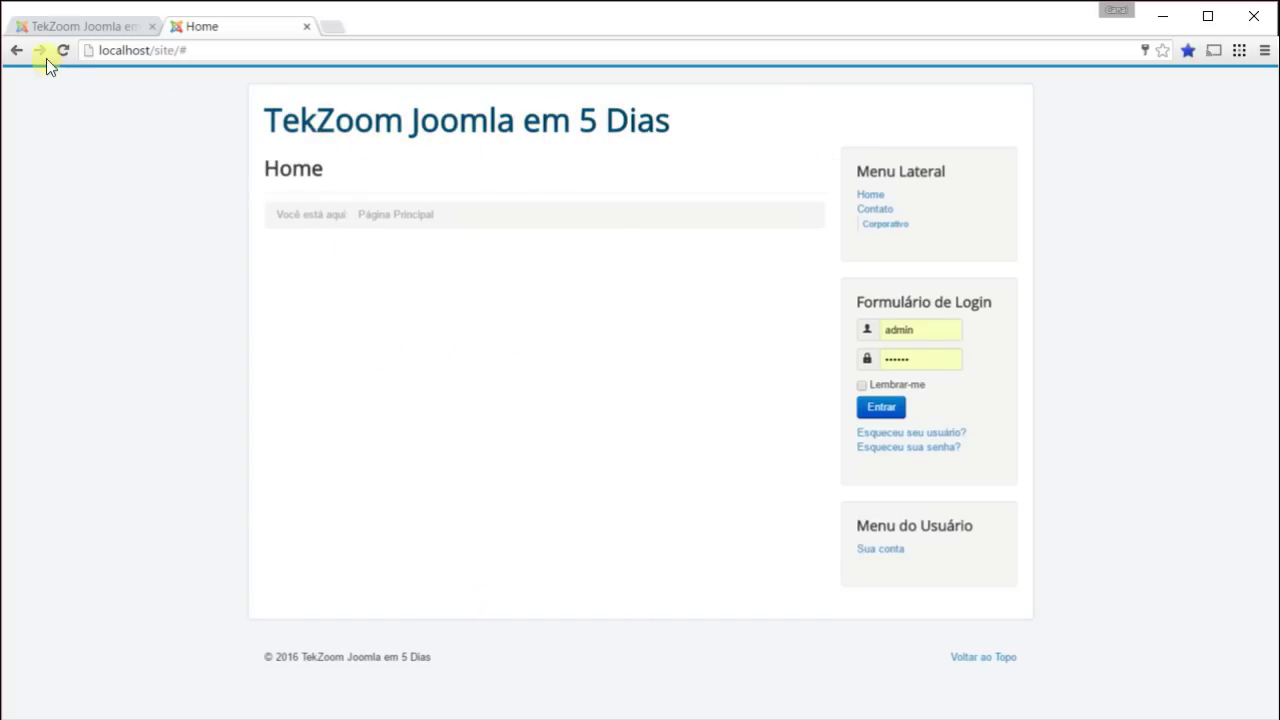
Examine the site, metadata, SEO and cookie settings of the Global Configuration, and open its Sistema settings
{"action": "left_click", "coordinate": [70, 27]}
{"action": "scroll", "coordinate": [590, 363], "scroll_direction": "down", "scroll_amount": 5}
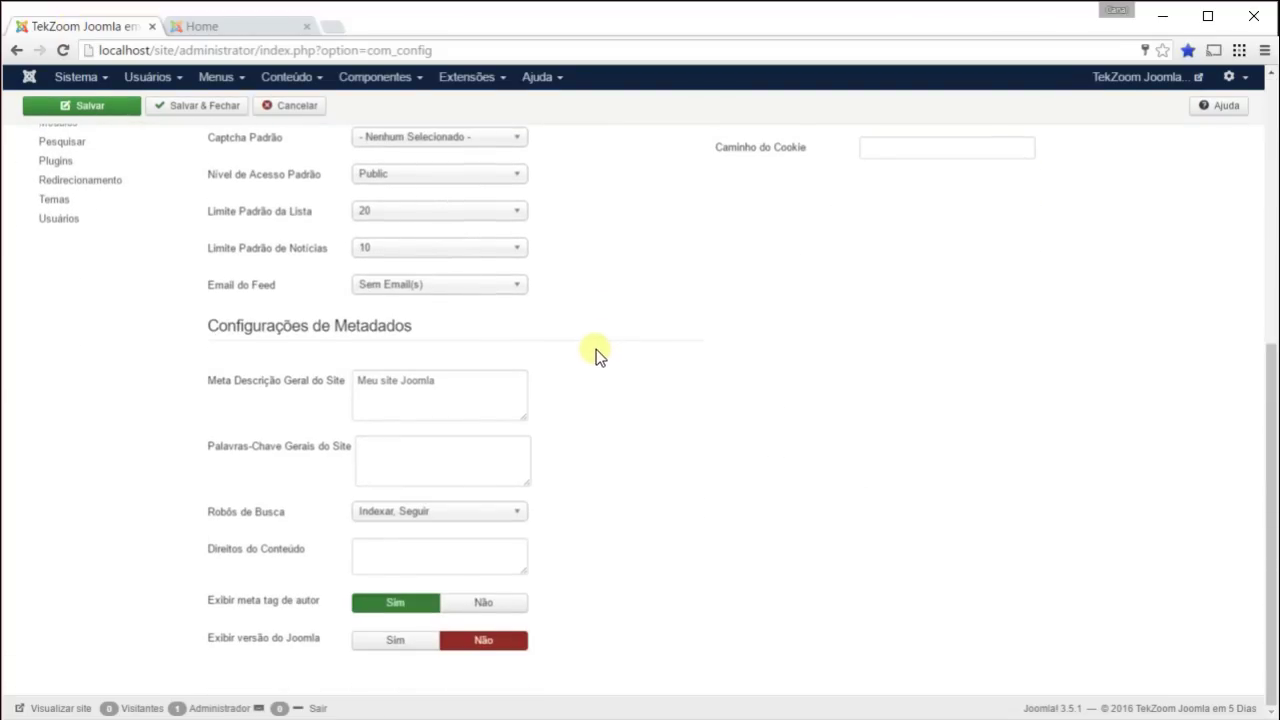
{"action": "scroll", "coordinate": [590, 346], "scroll_direction": "up", "scroll_amount": 3}
{"action": "scroll", "coordinate": [583, 344], "scroll_direction": "down", "scroll_amount": 3}
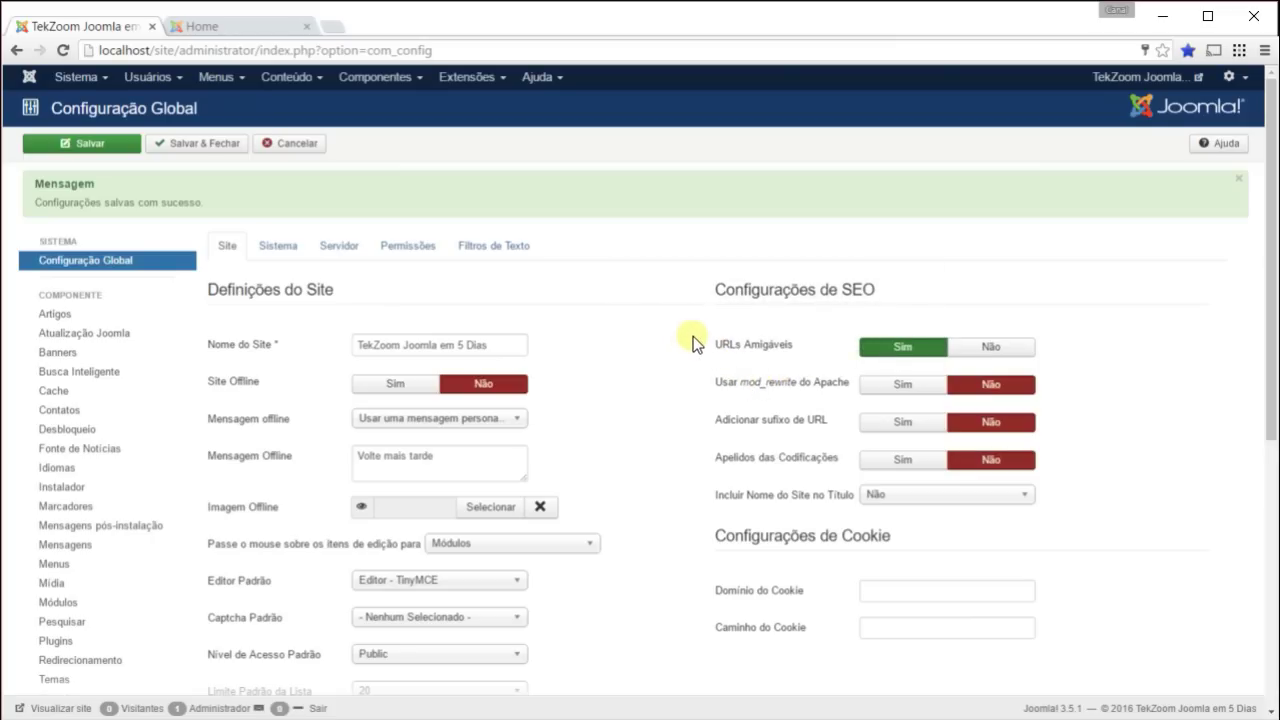
{"action": "scroll", "coordinate": [692, 336], "scroll_direction": "down", "scroll_amount": 1}
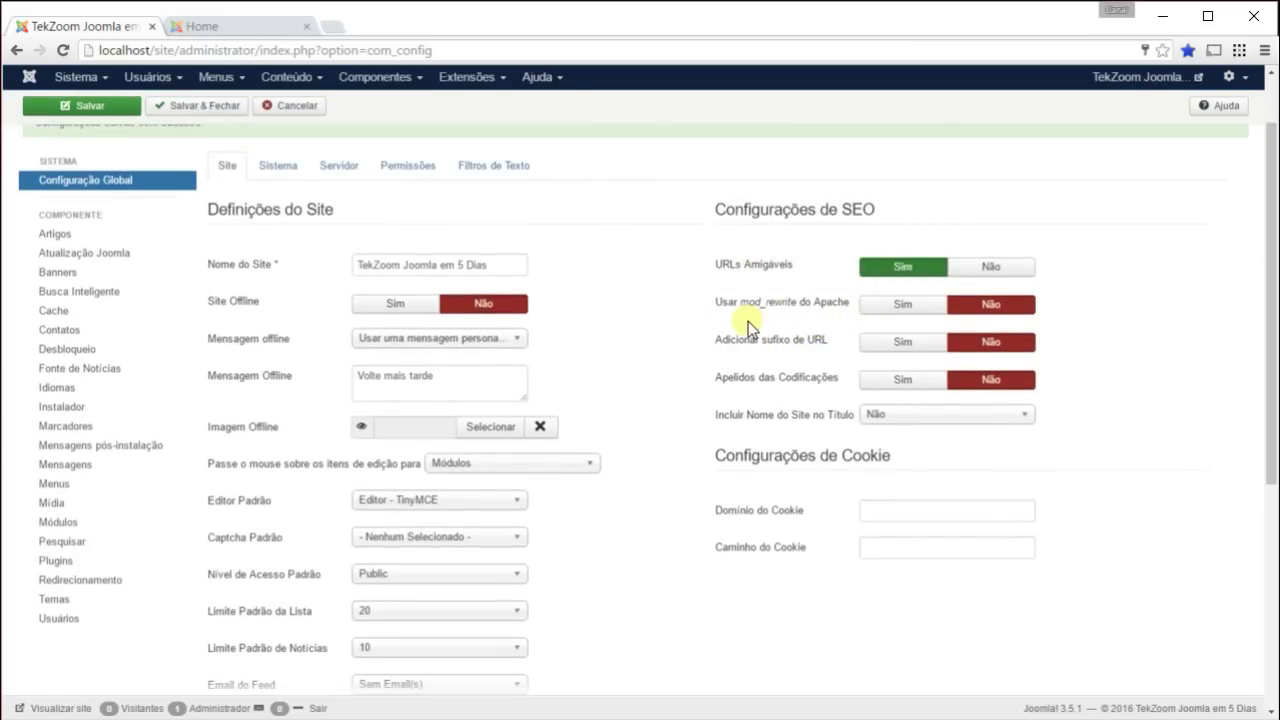
{"action": "mouse_move", "coordinate": [840, 312]}
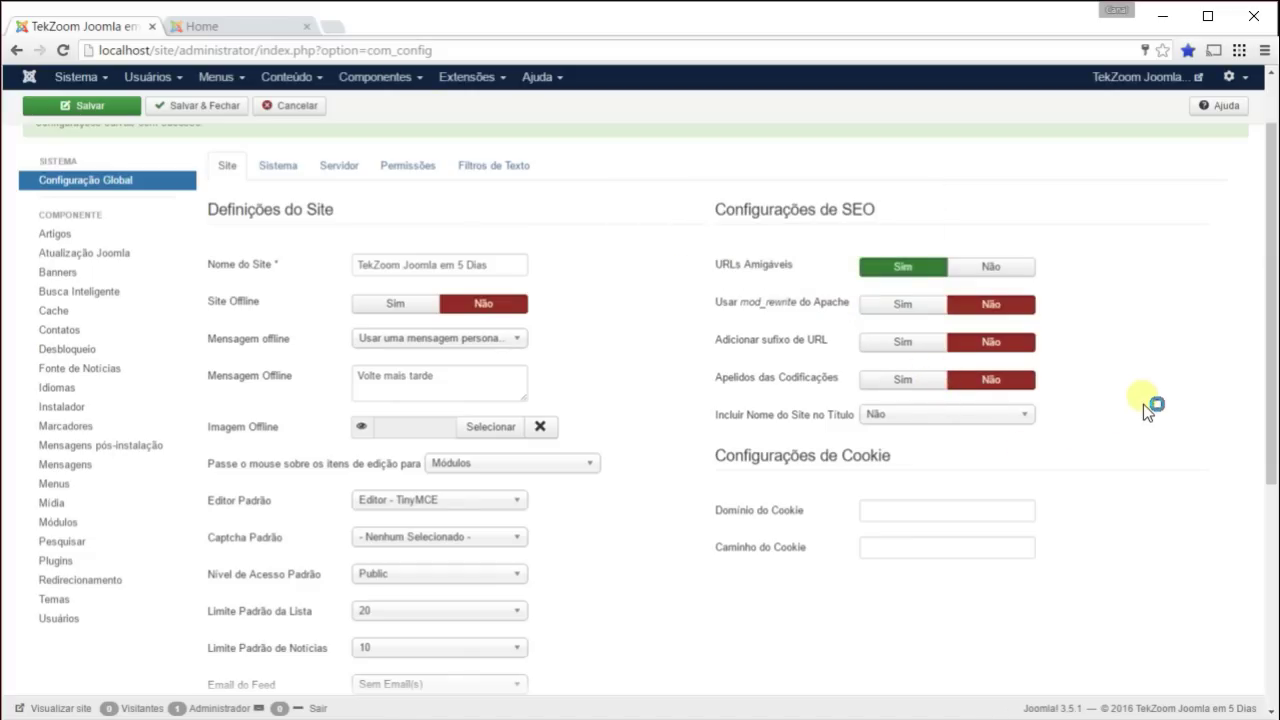
{"action": "scroll", "coordinate": [1143, 408], "scroll_direction": "down", "scroll_amount": 4}
{"action": "scroll", "coordinate": [1143, 408], "scroll_direction": "up", "scroll_amount": 5}
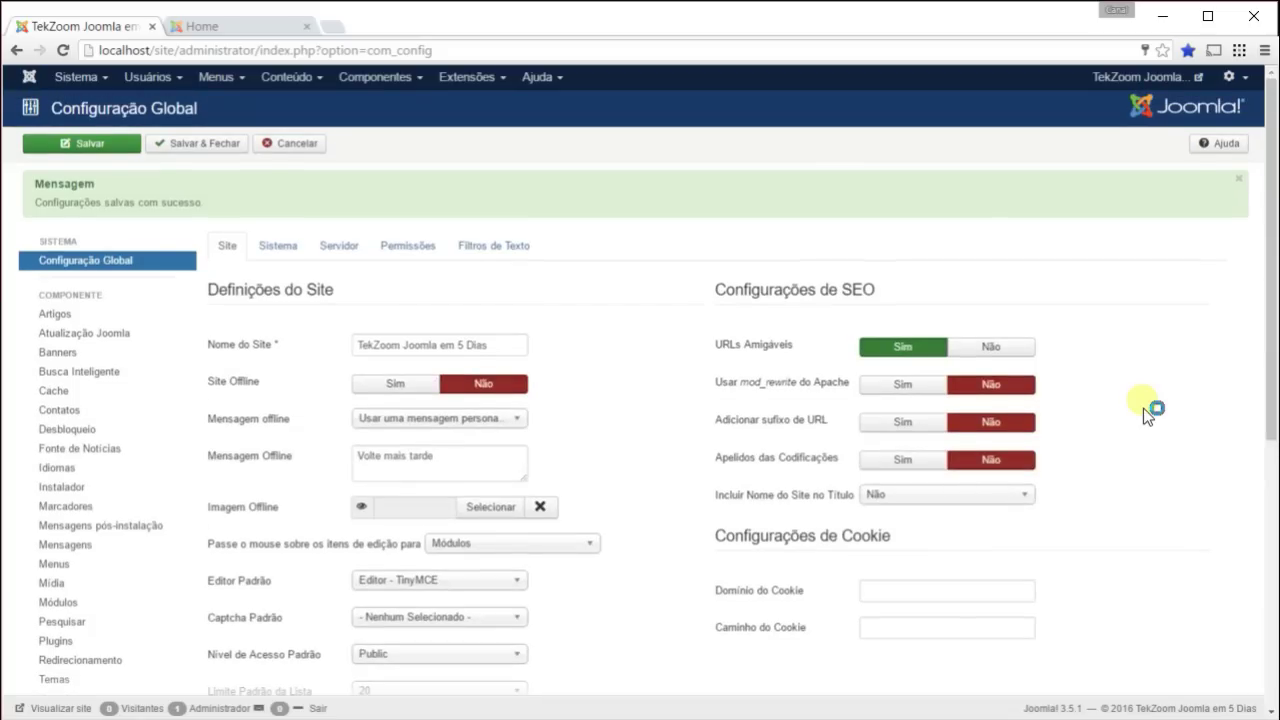
{"action": "left_click", "coordinate": [282, 247]}
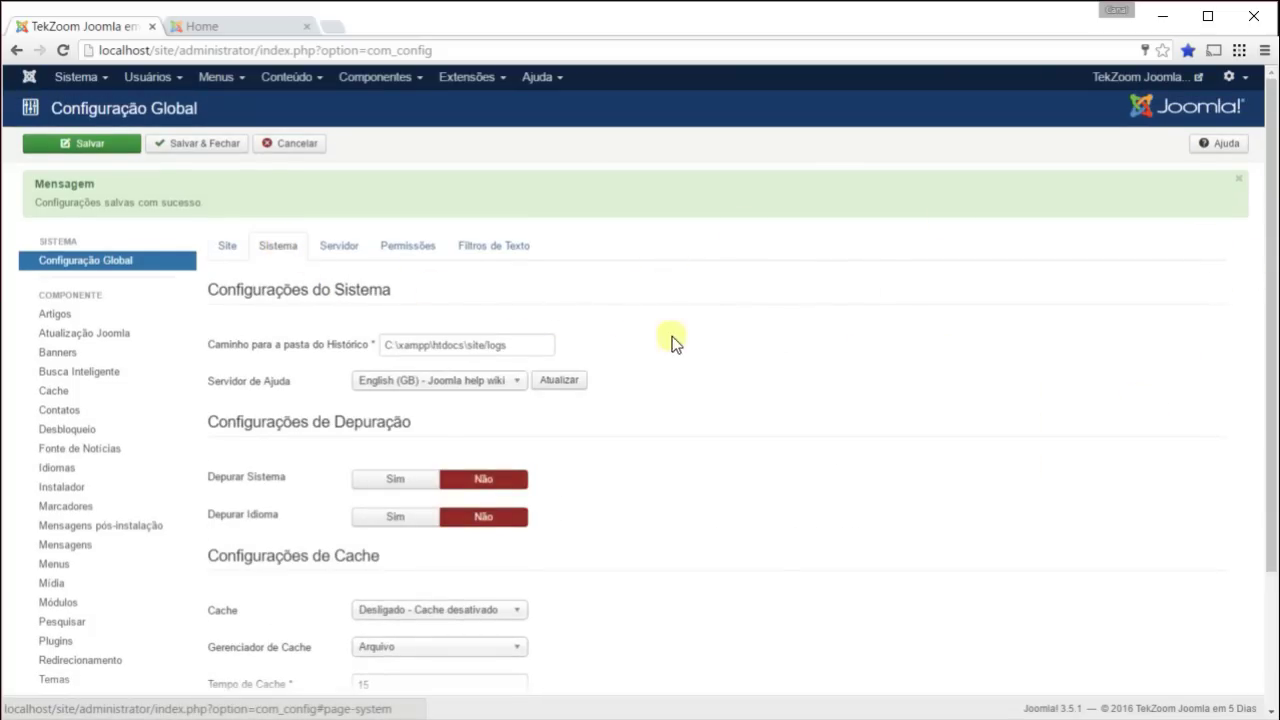
Examine the Sistema settings of the Global Configuration, and review the Servidor settings down to the email section
{"action": "scroll", "coordinate": [760, 390], "scroll_direction": "down", "scroll_amount": 2}
{"action": "scroll", "coordinate": [837, 434], "scroll_direction": "up", "scroll_amount": 2}
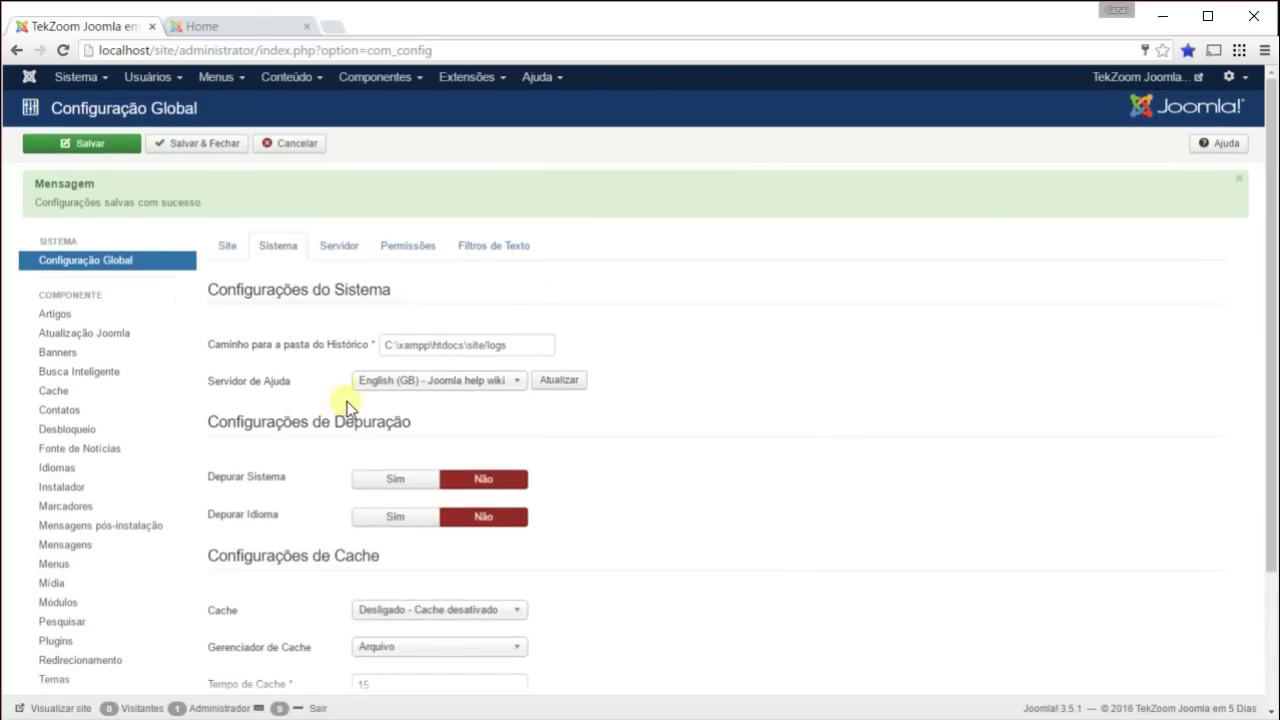
{"action": "left_click", "coordinate": [329, 247]}
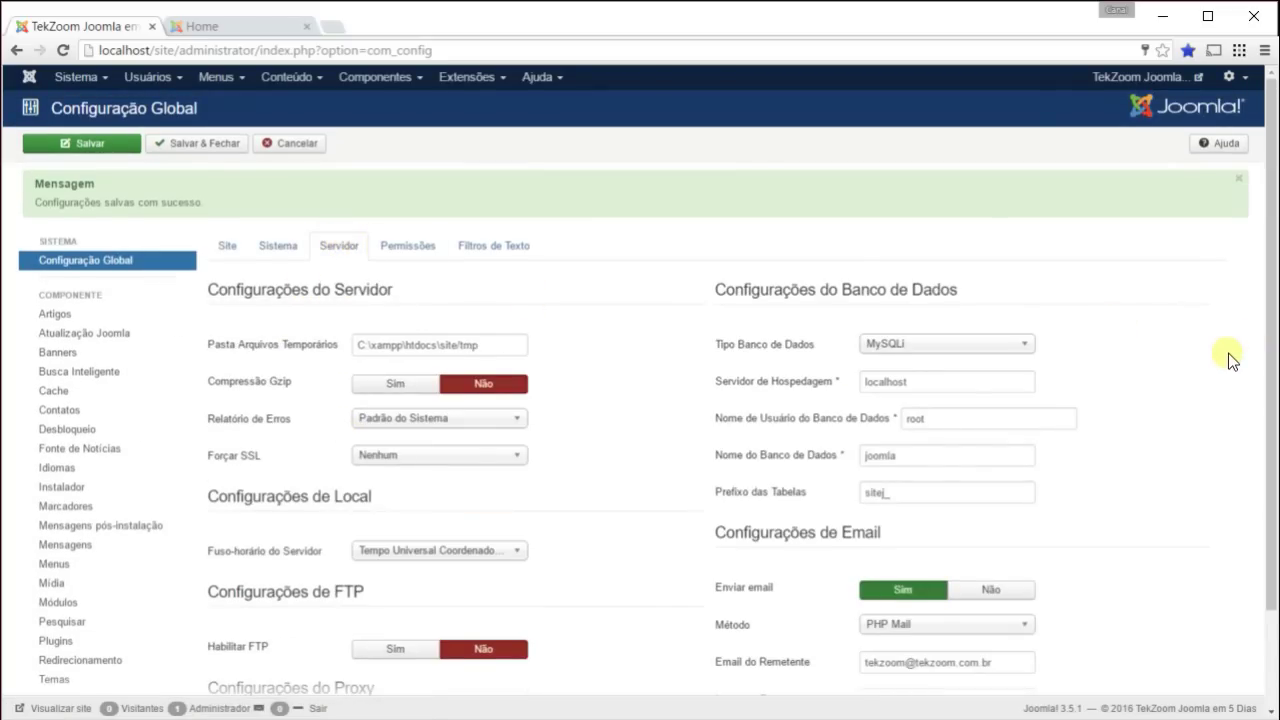
{"action": "scroll", "coordinate": [1228, 362], "scroll_direction": "down", "scroll_amount": 2}
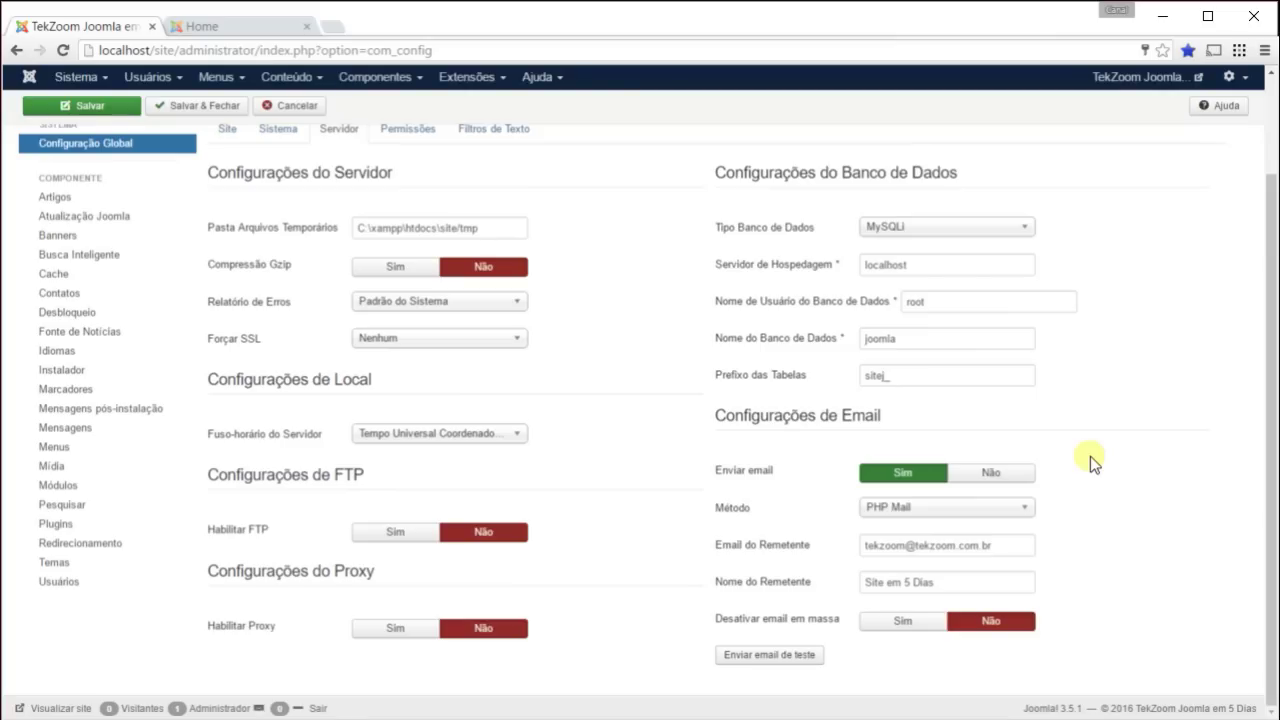
Switch the email sending method to SMTP, examine its connection settings, and return the method to PHP Mail
{"action": "left_click", "coordinate": [940, 510]}
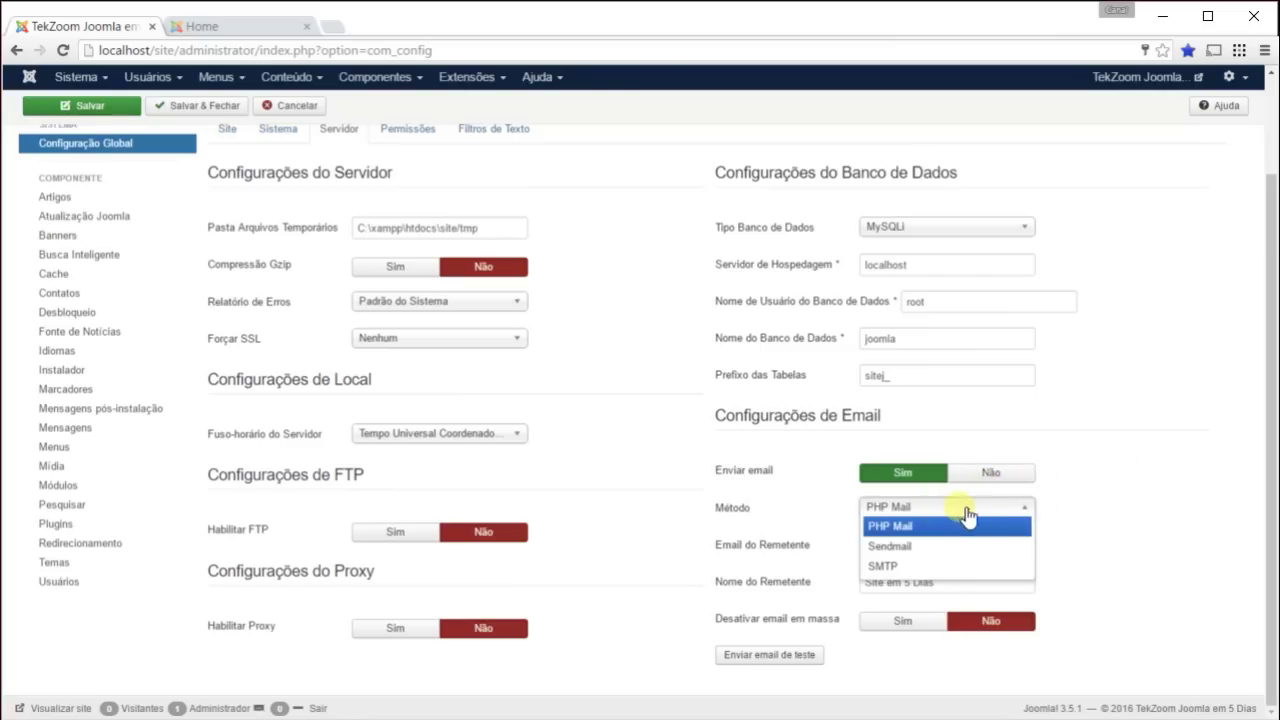
{"action": "left_click", "coordinate": [910, 566]}
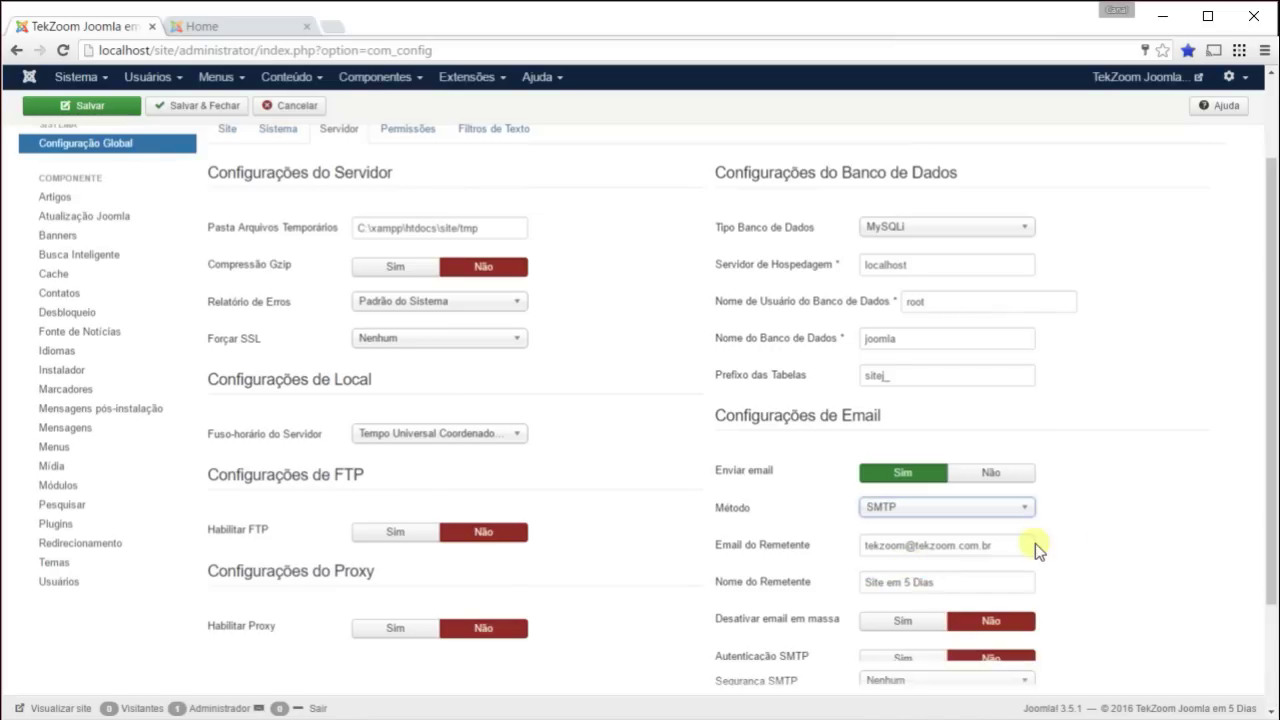
{"action": "left_click", "coordinate": [1103, 523]}
{"action": "scroll", "coordinate": [1104, 523], "scroll_direction": "down", "scroll_amount": 3}
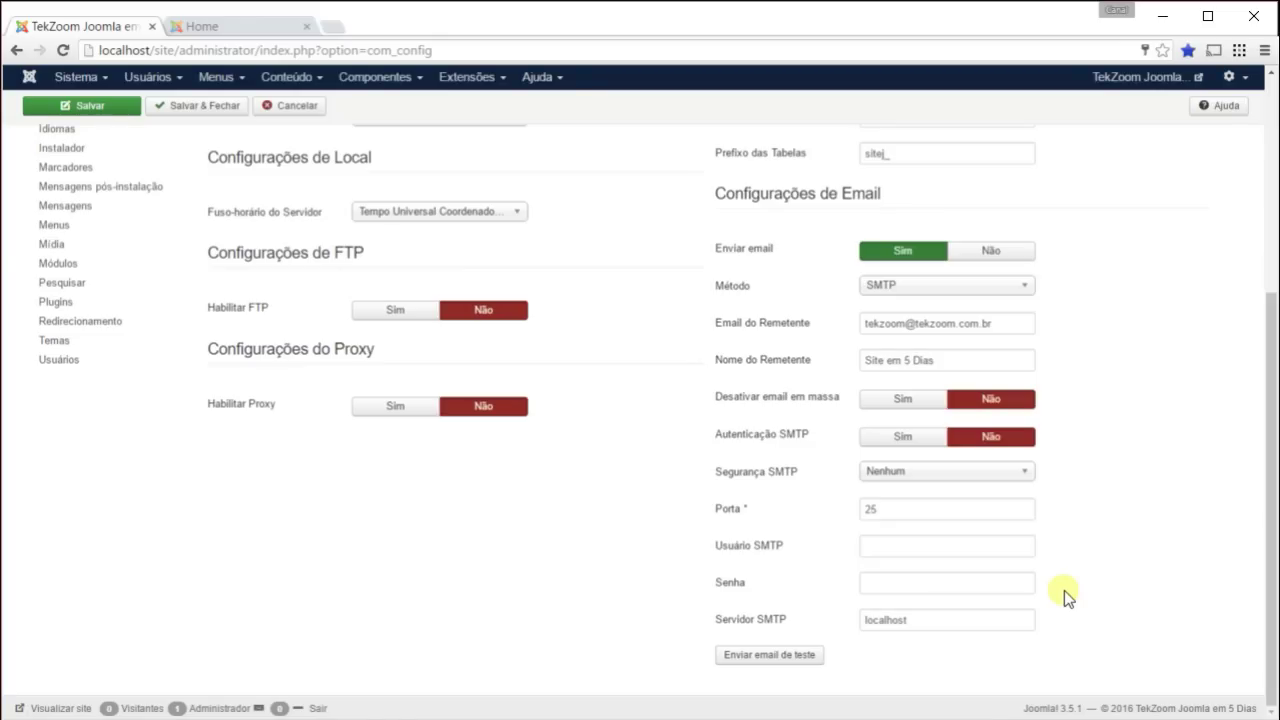
{"action": "left_click", "coordinate": [966, 286]}
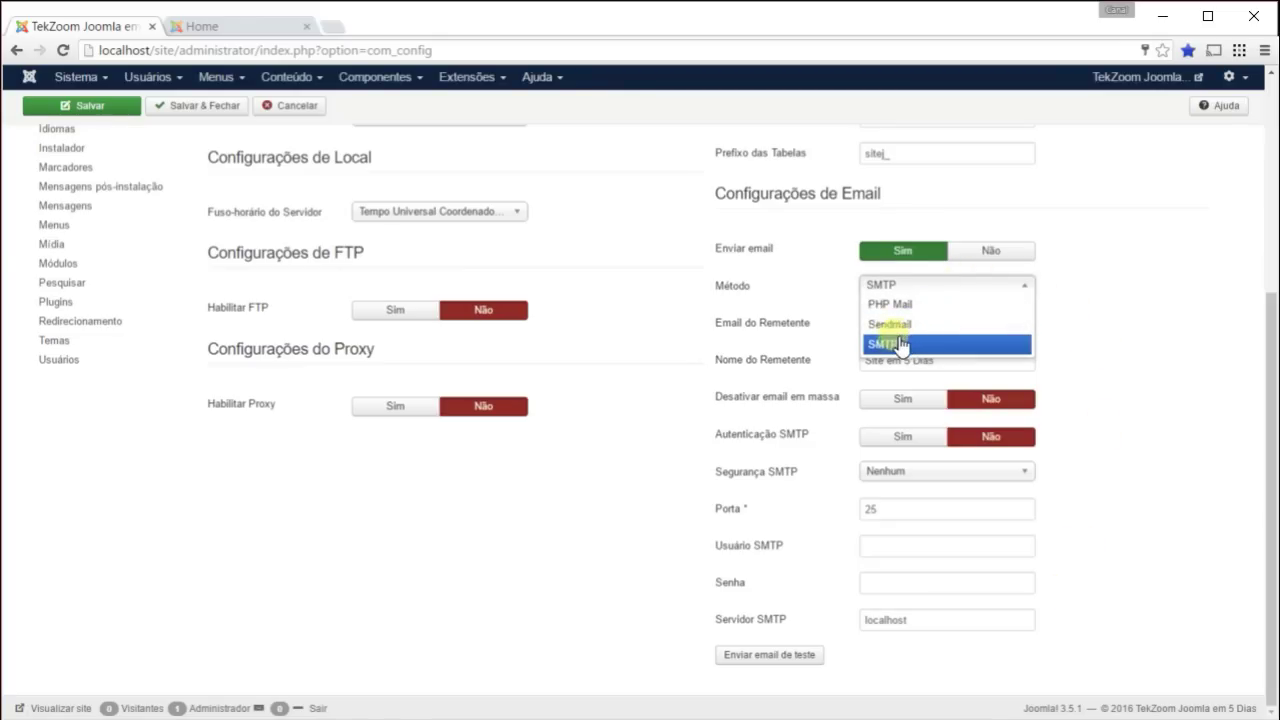
{"action": "left_click", "coordinate": [900, 304]}
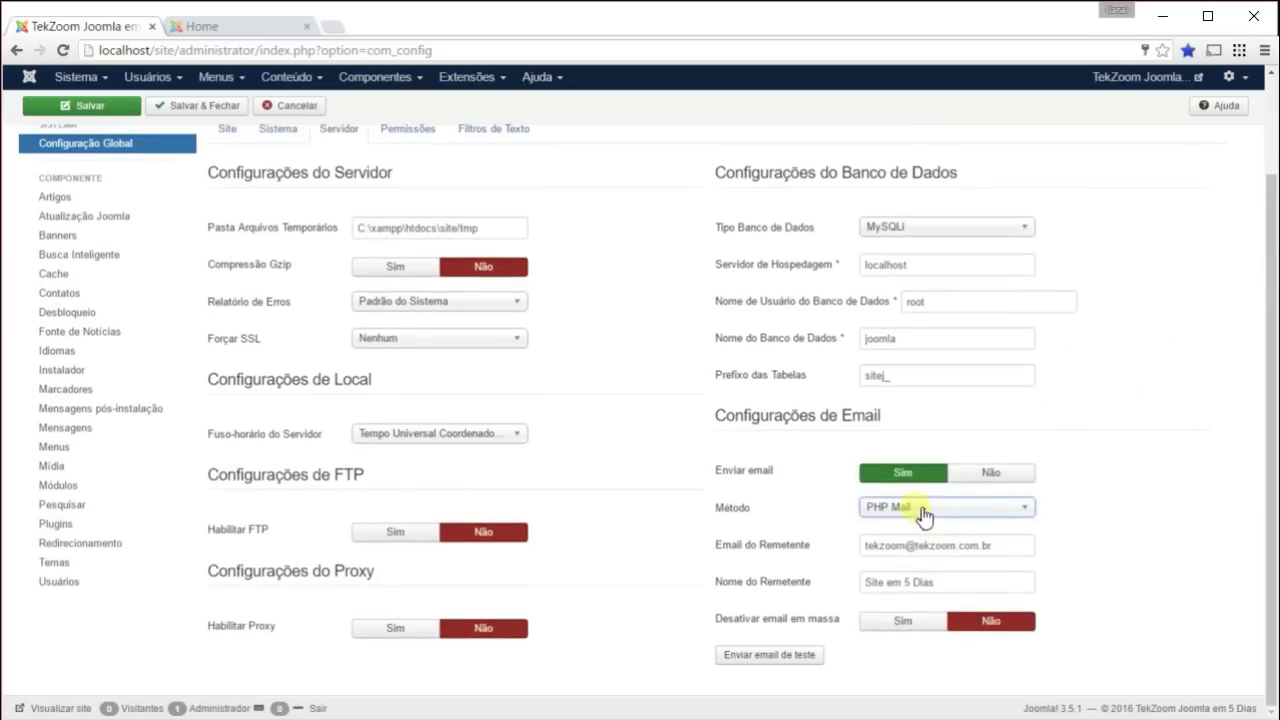
Set the email sending method to Sendmail and examine its settings
{"action": "left_click", "coordinate": [924, 510]}
{"action": "left_click", "coordinate": [909, 543]}
{"action": "scroll", "coordinate": [1112, 514], "scroll_direction": "down", "scroll_amount": 1}
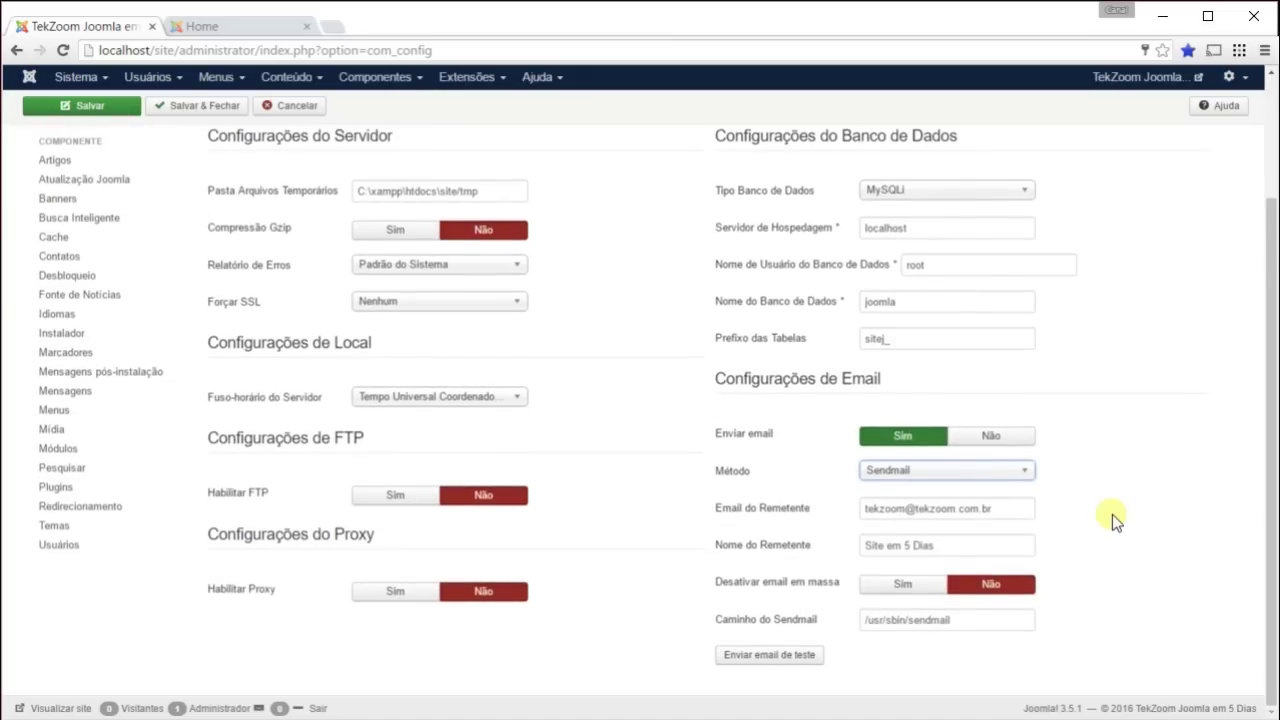
{"action": "key", "text": "ctrl+s"}
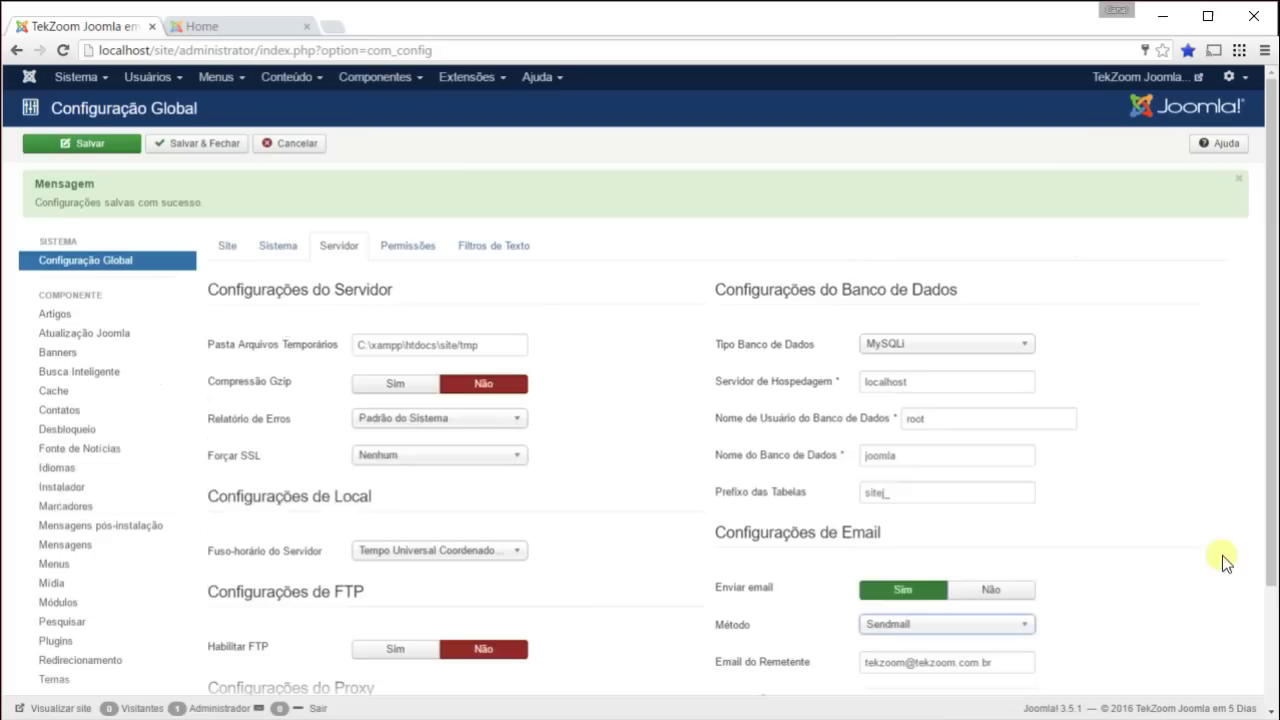
Examine the user group permissions and the text filter parameters of the Global Configuration
{"action": "left_click", "coordinate": [428, 246]}
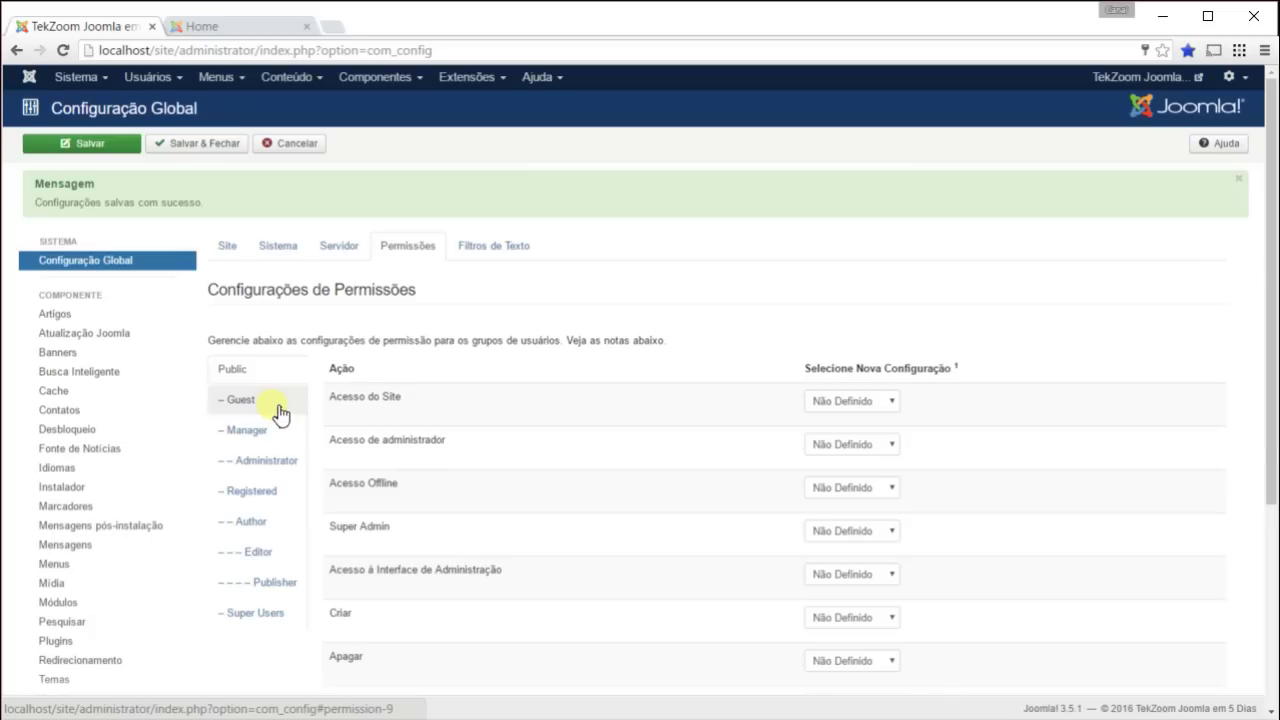
{"action": "left_click", "coordinate": [497, 246]}
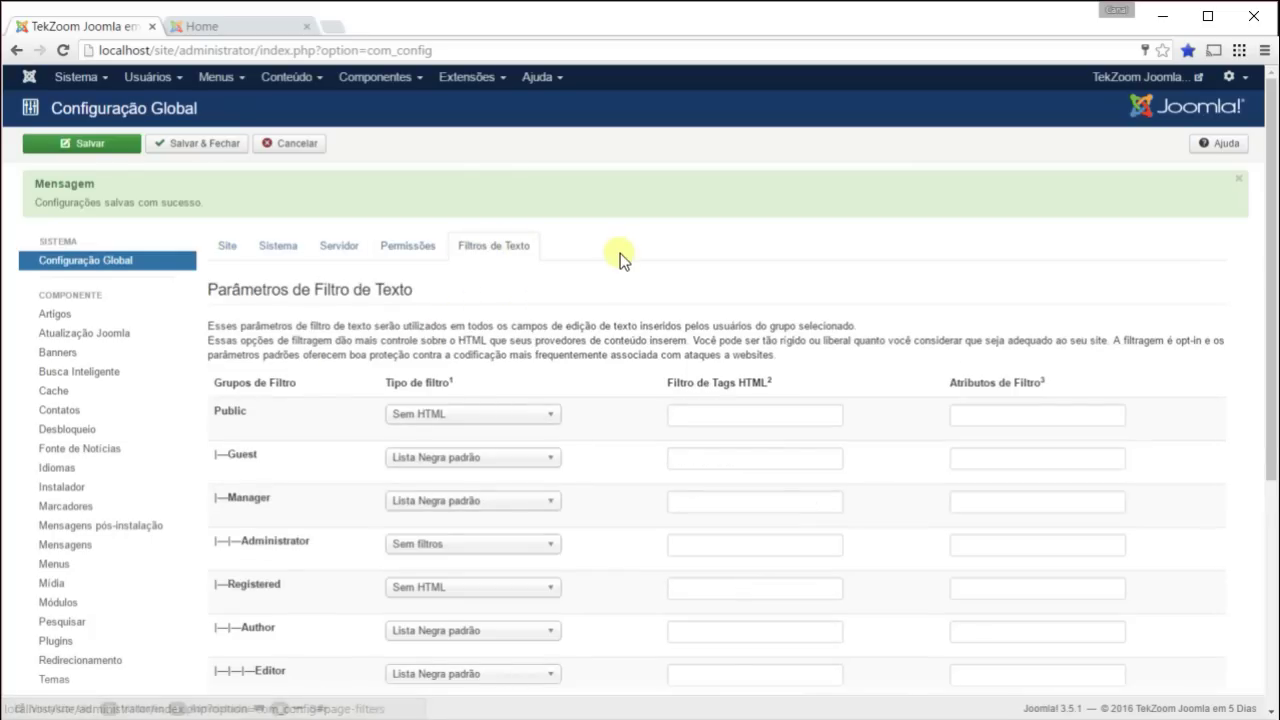
{"action": "scroll", "coordinate": [630, 290], "scroll_direction": "down", "scroll_amount": 3}
{"action": "scroll", "coordinate": [635, 301], "scroll_direction": "down", "scroll_amount": 3}
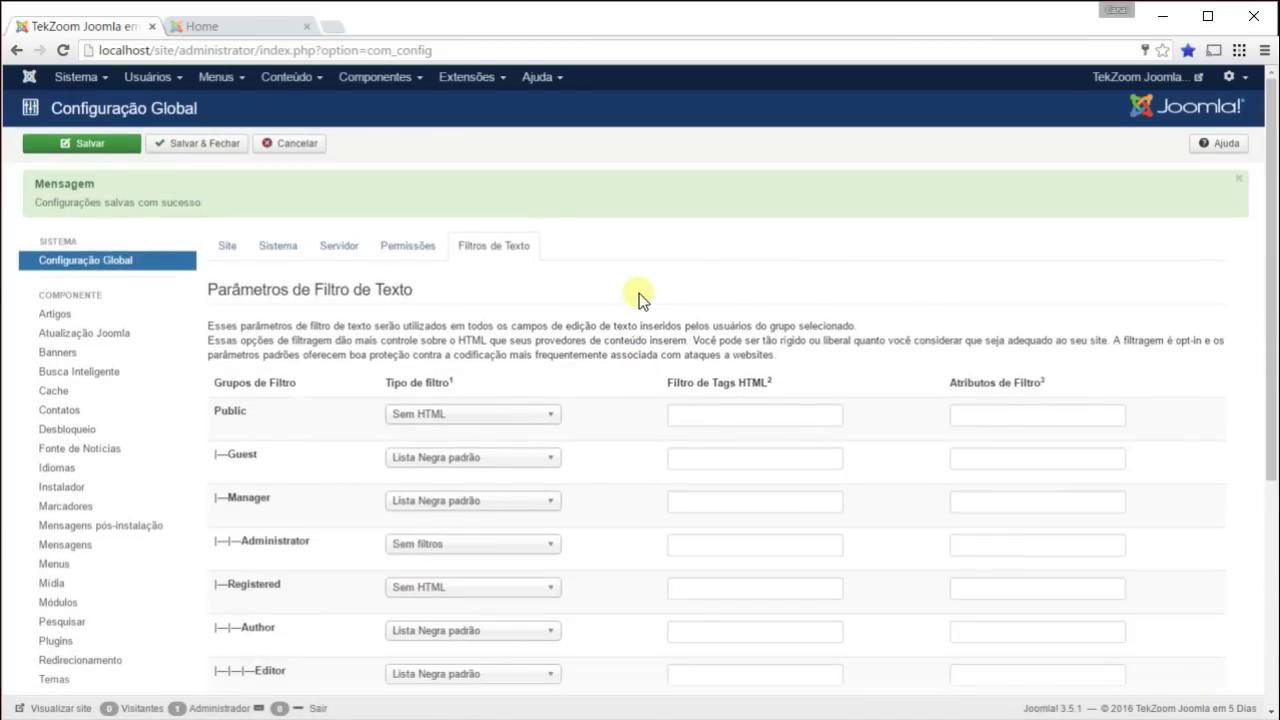
Return to the Site settings and reopen the Configuração Global page from the administration navigation
{"action": "left_click", "coordinate": [228, 247]}
{"action": "left_click", "coordinate": [77, 77]}
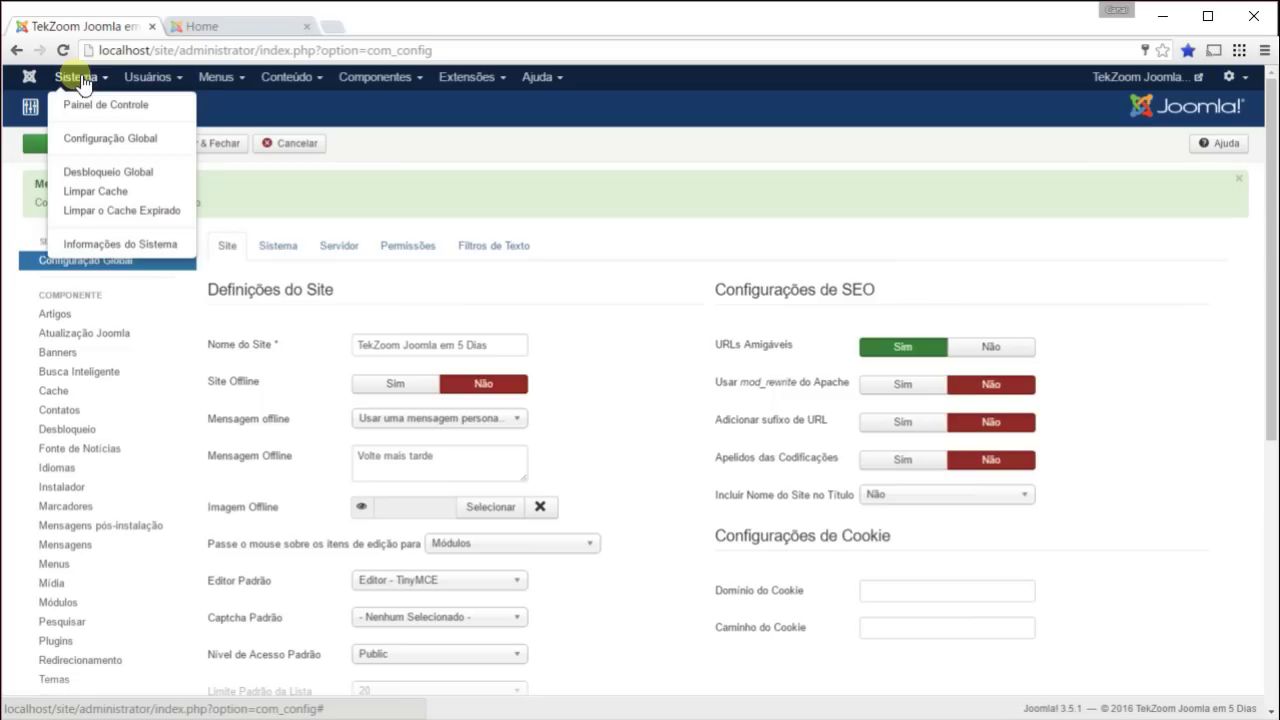
{"action": "left_click", "coordinate": [103, 137]}
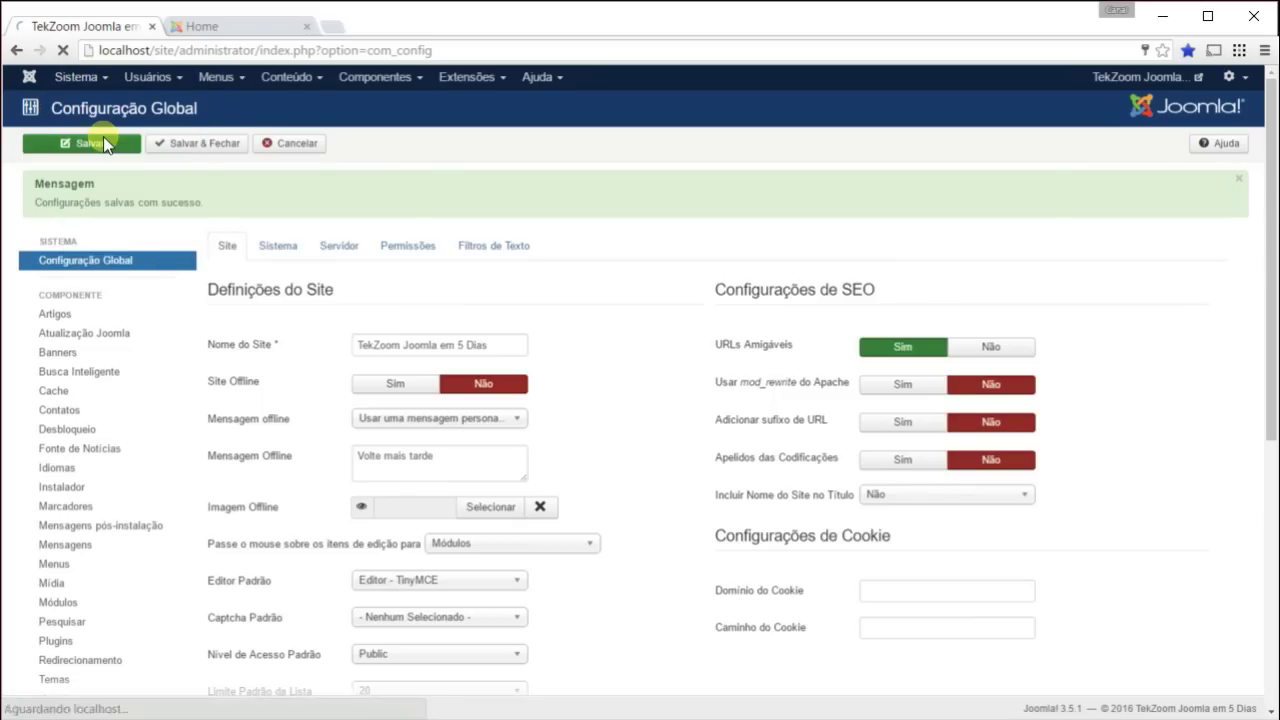